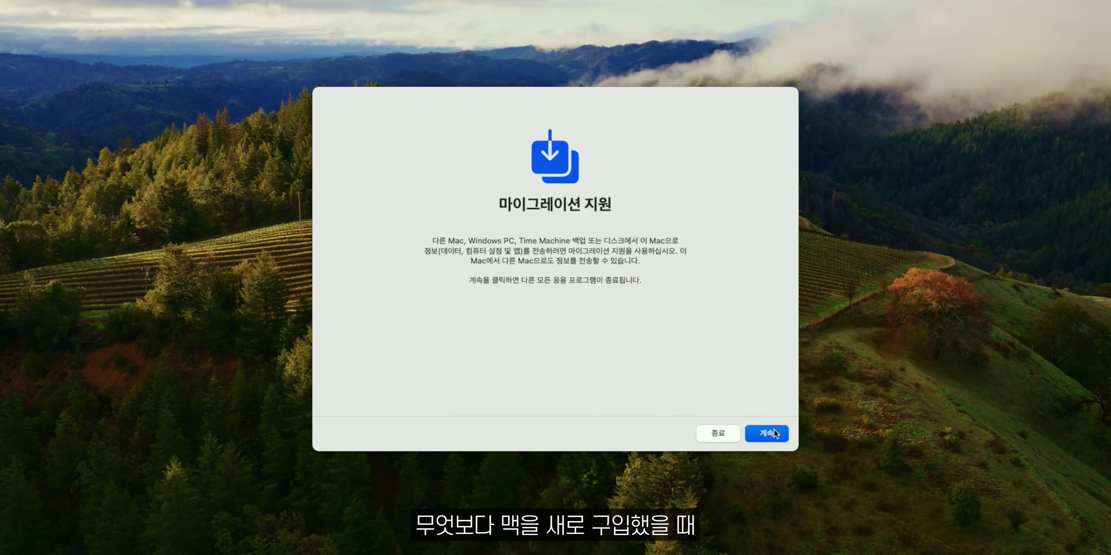
Step: Set Migration Assistant to transfer data from a Time Machine backup, choosing the synnadda server and its MacBook Air backup
left_click(770, 433)
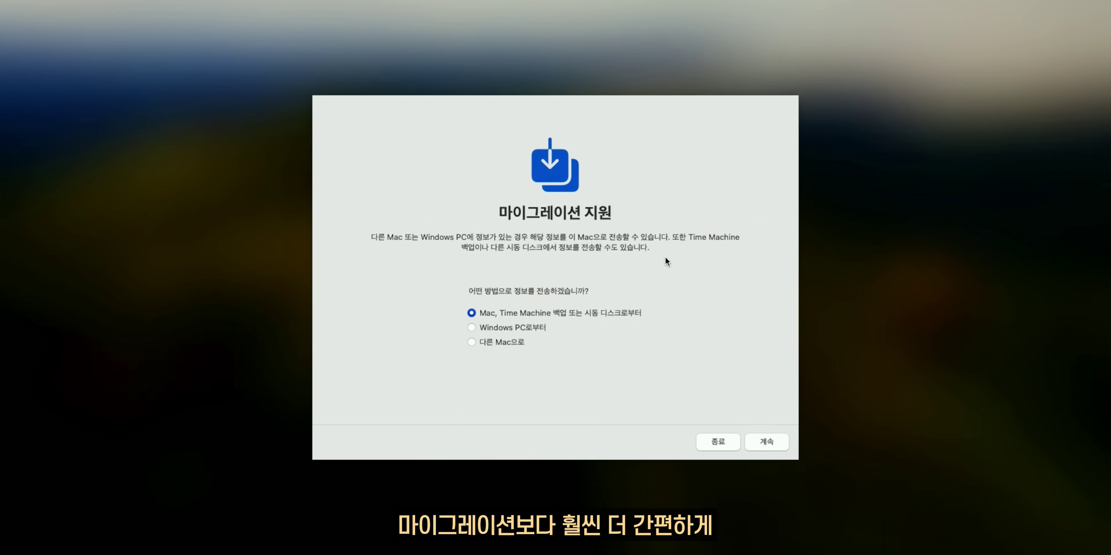
left_click(767, 442)
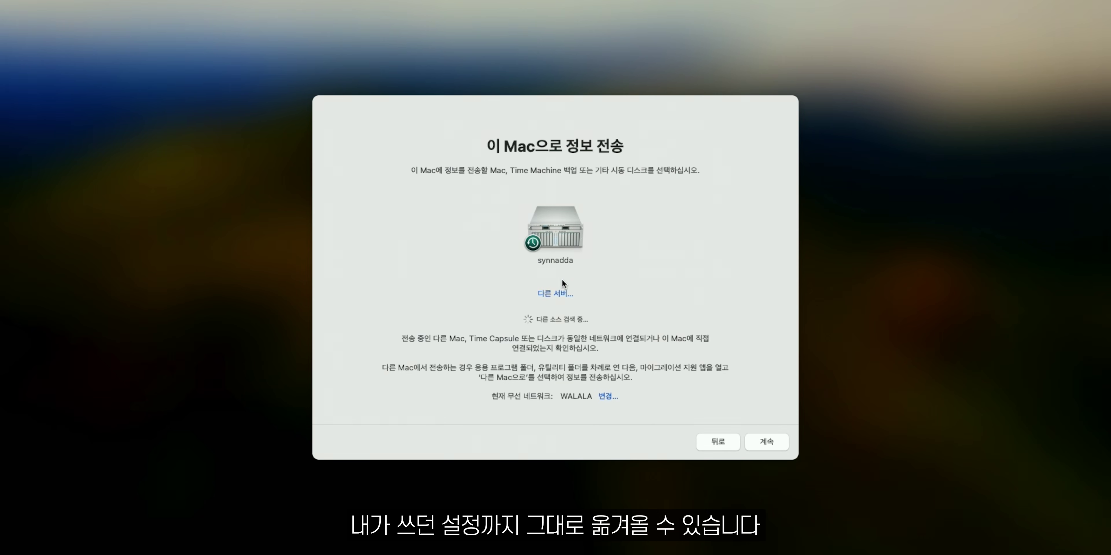
left_click(764, 439)
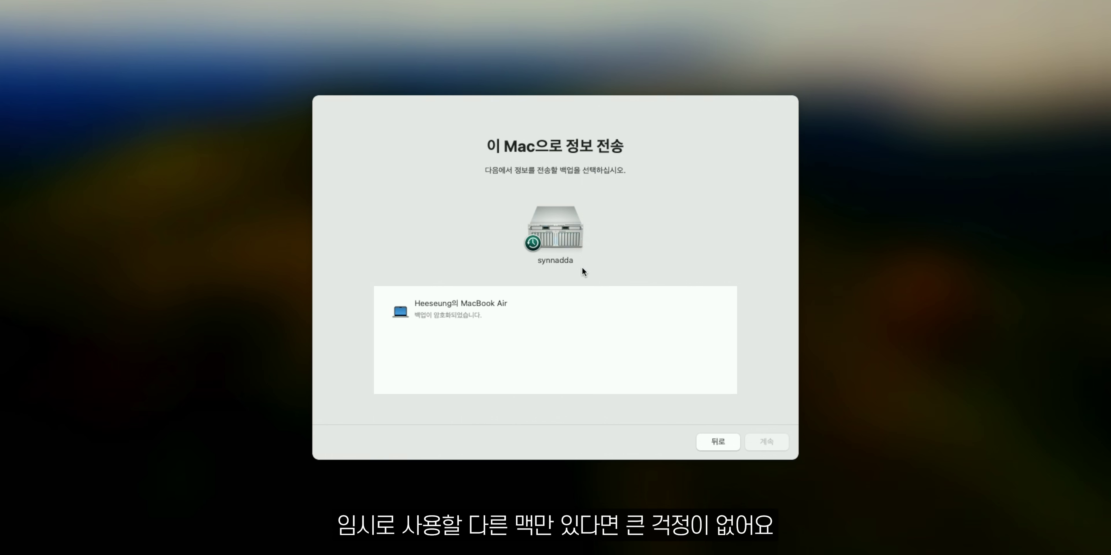
left_click(507, 307)
left_click(772, 442)
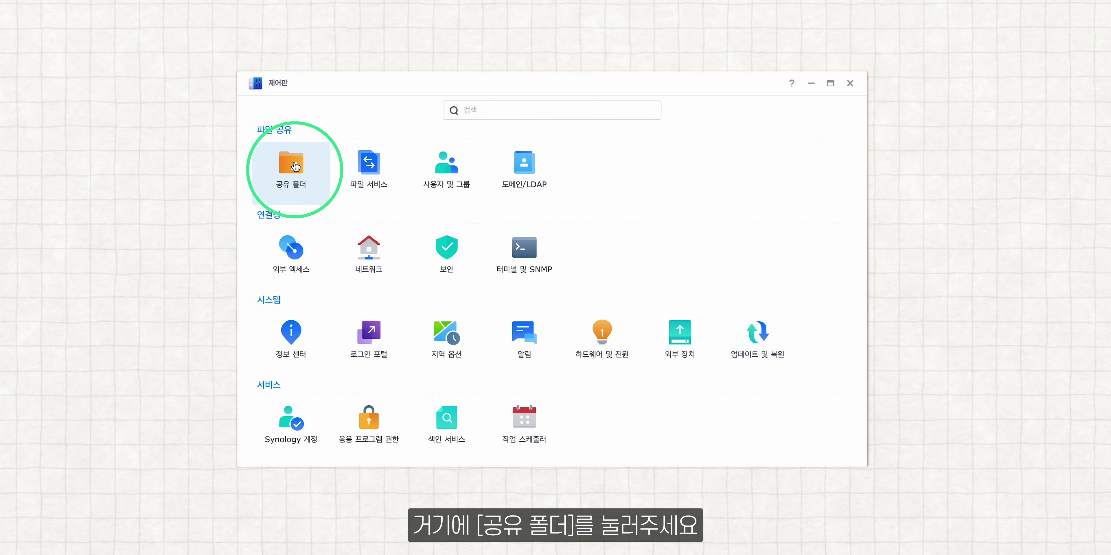
Step: Start creating a shared folder on the Synology NAS and name it SEOULiAN_MBA
left_click(318, 167)
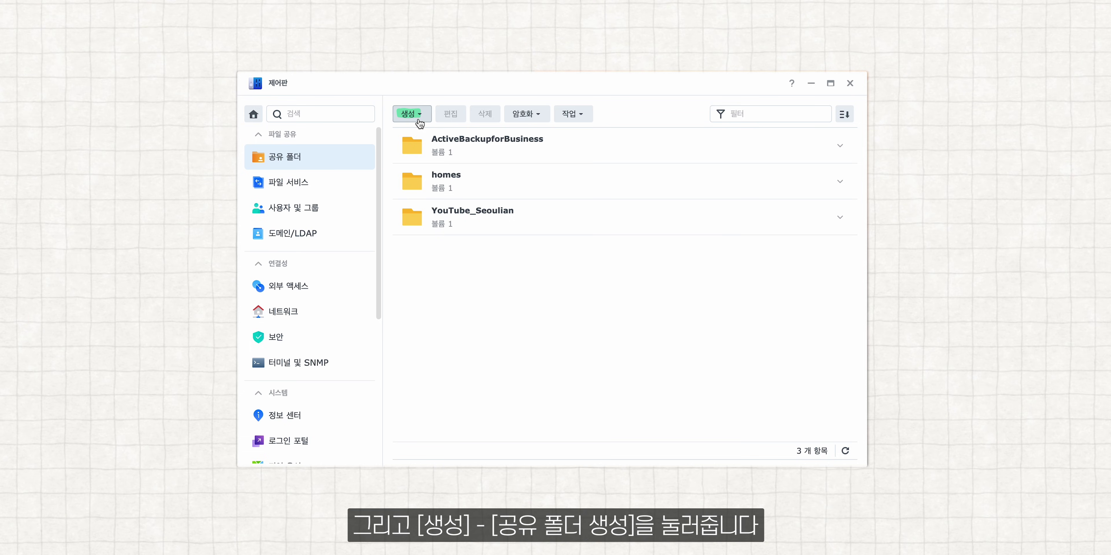
left_click(410, 115)
left_click(419, 139)
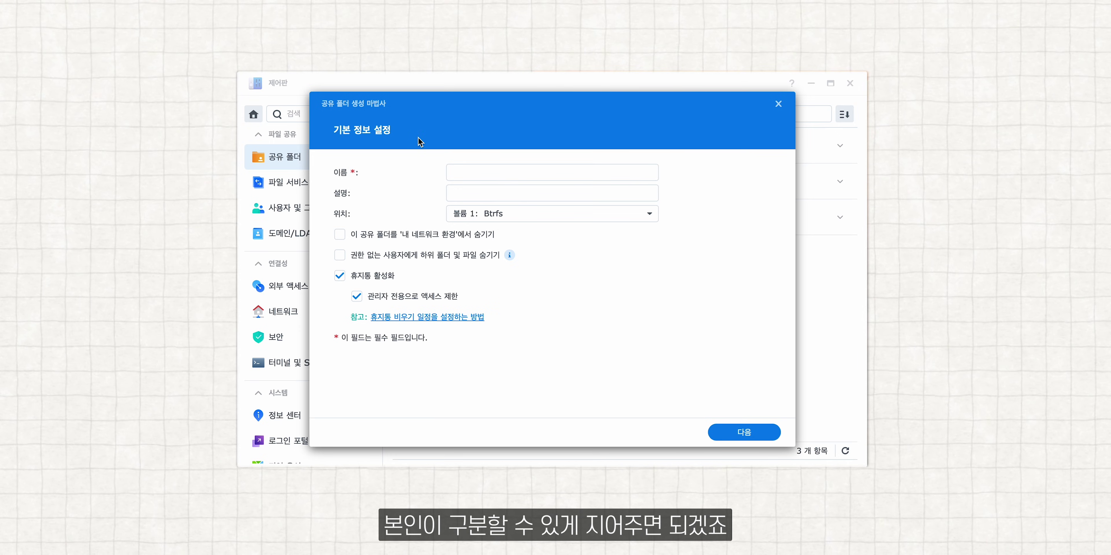
left_click(470, 173)
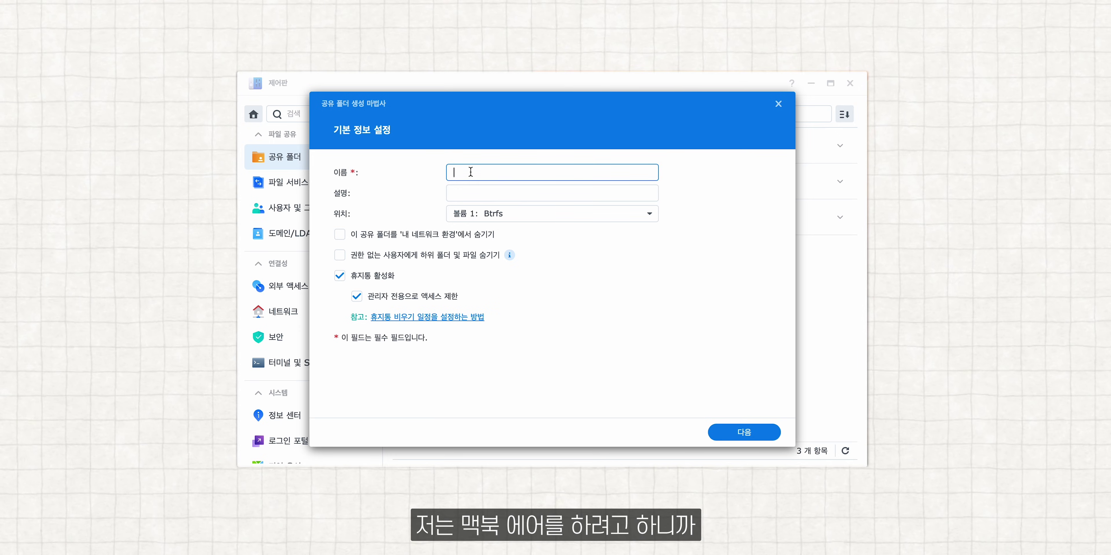
type("SEOULiA")
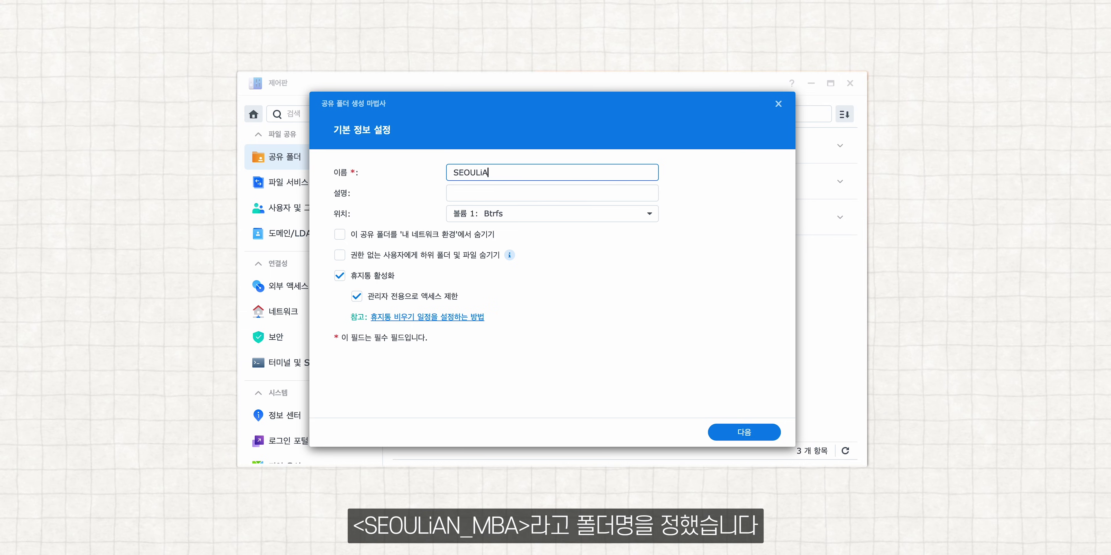
type("N_MBA")
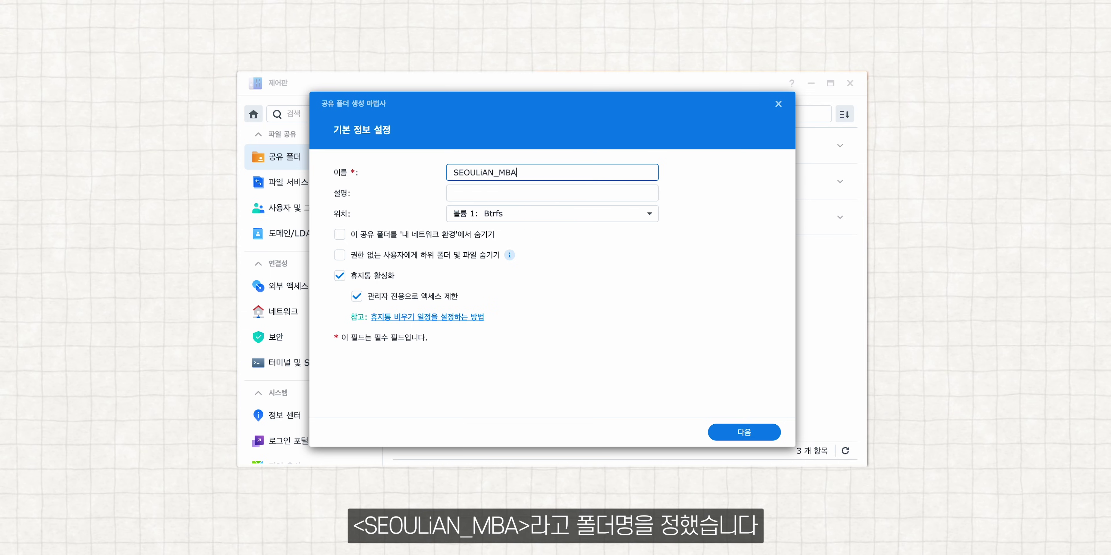
Step: Disable the recycle bin for the shared folder and skip the additional security measures
left_click(340, 276)
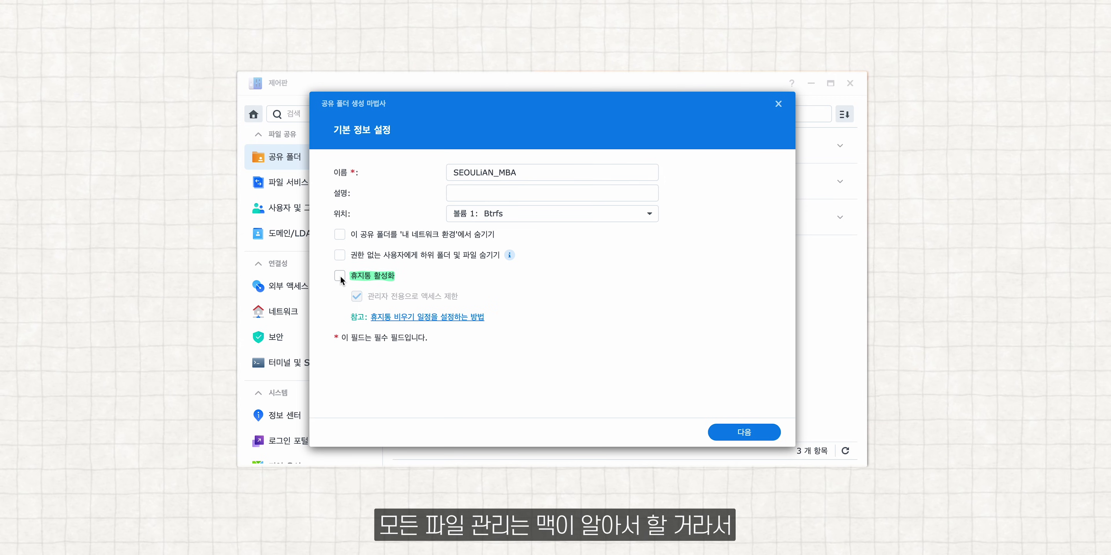
left_click(741, 432)
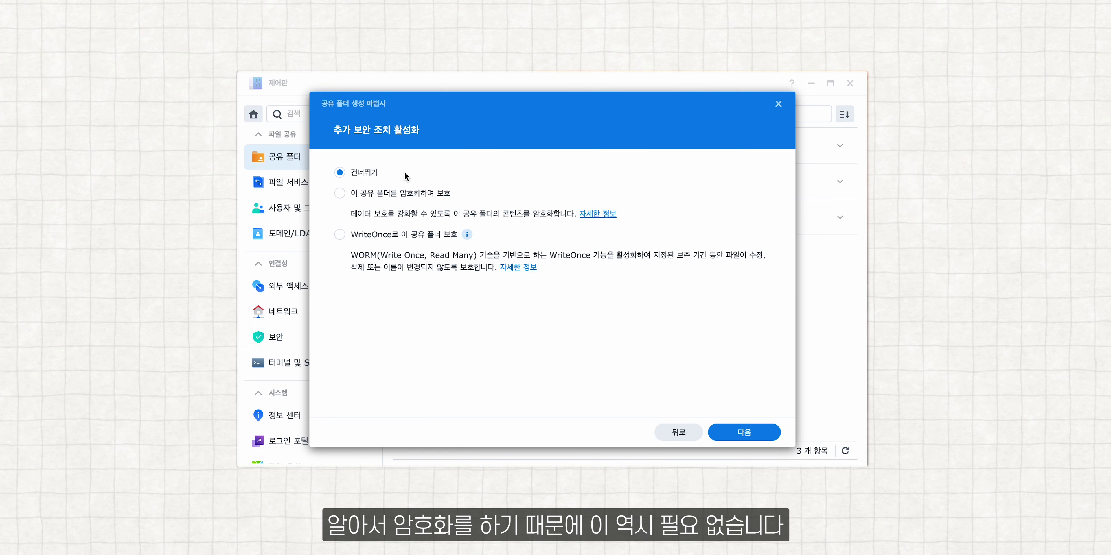
left_click(746, 438)
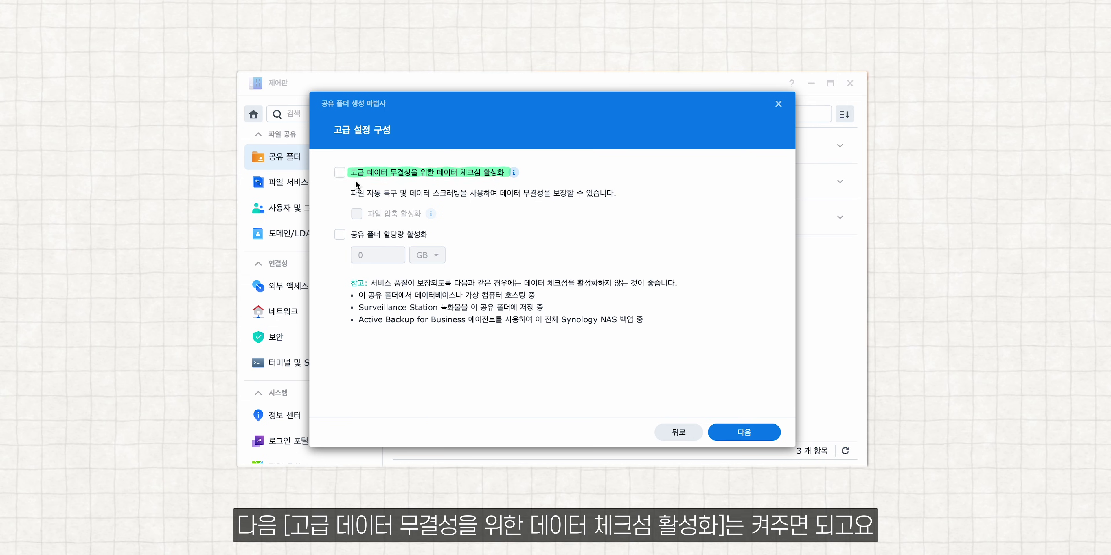
Step: Enable the data checksum for advanced data integrity, set the shared folder quota to 1500 GB, and confirm the folder settings
left_click(340, 172)
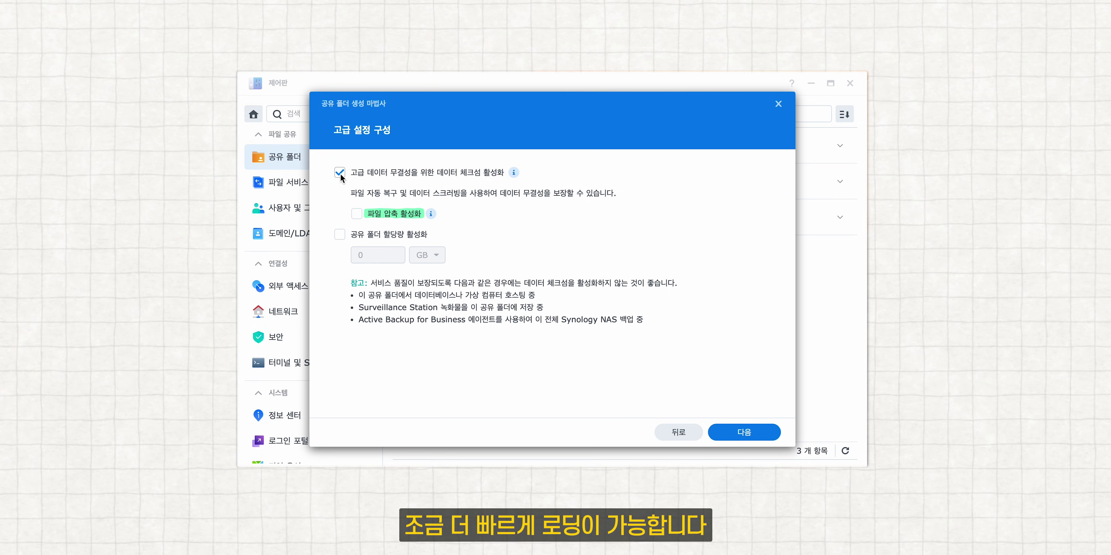
left_click(341, 235)
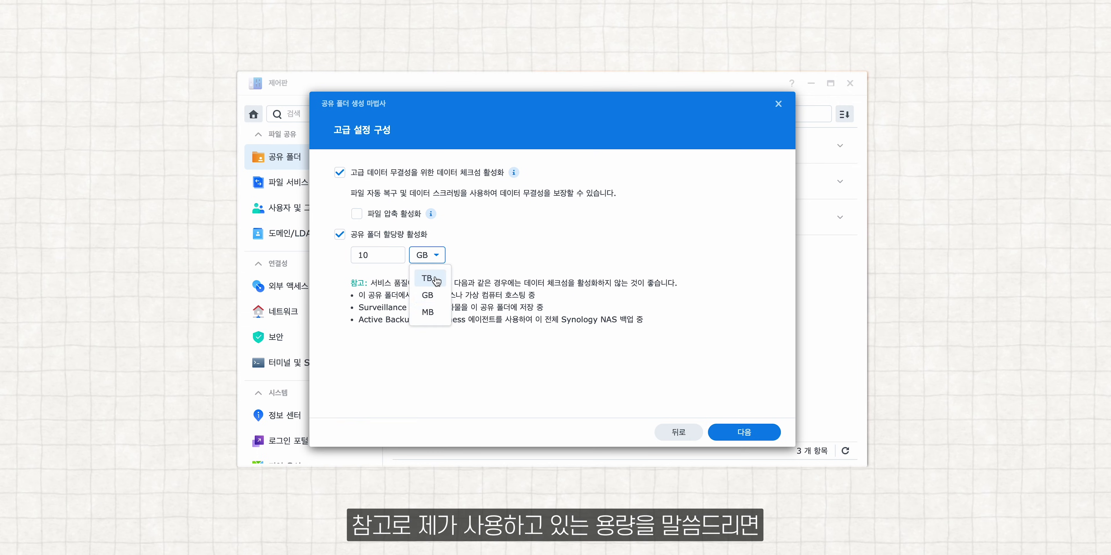
left_click(437, 281)
double_click(396, 261)
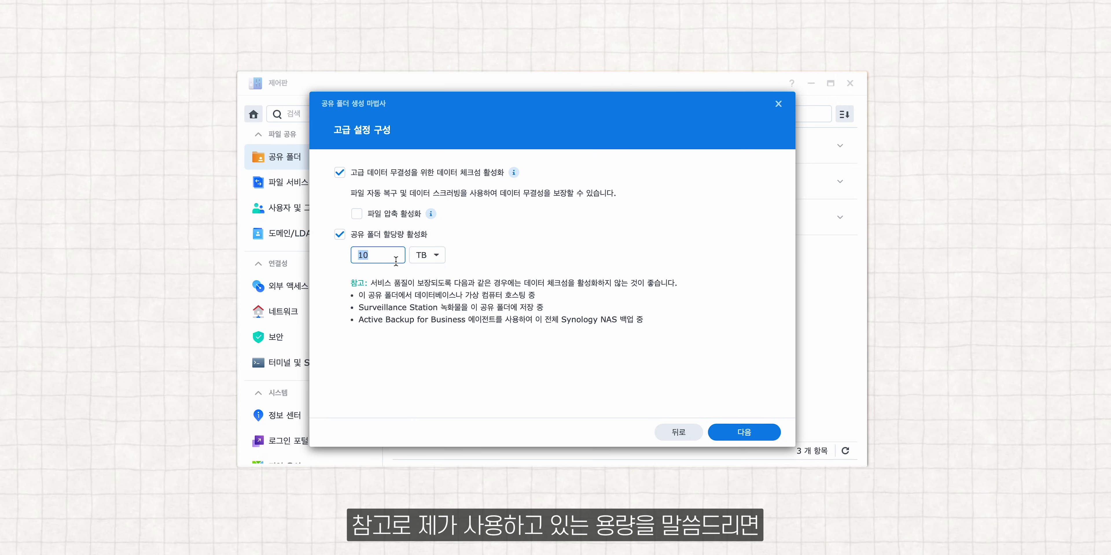
key("BackSpace")
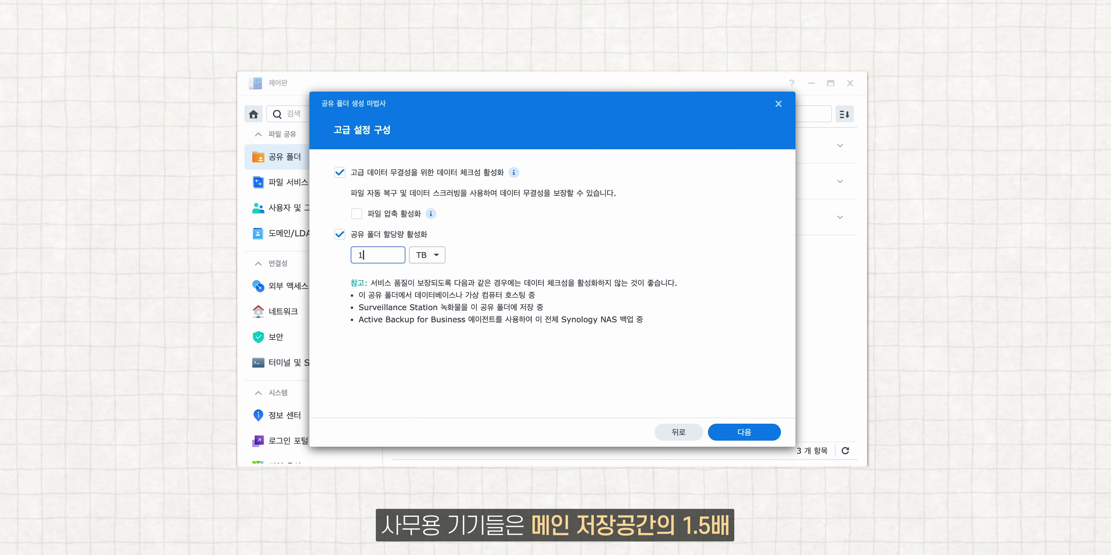
left_click(423, 255)
left_click(423, 273)
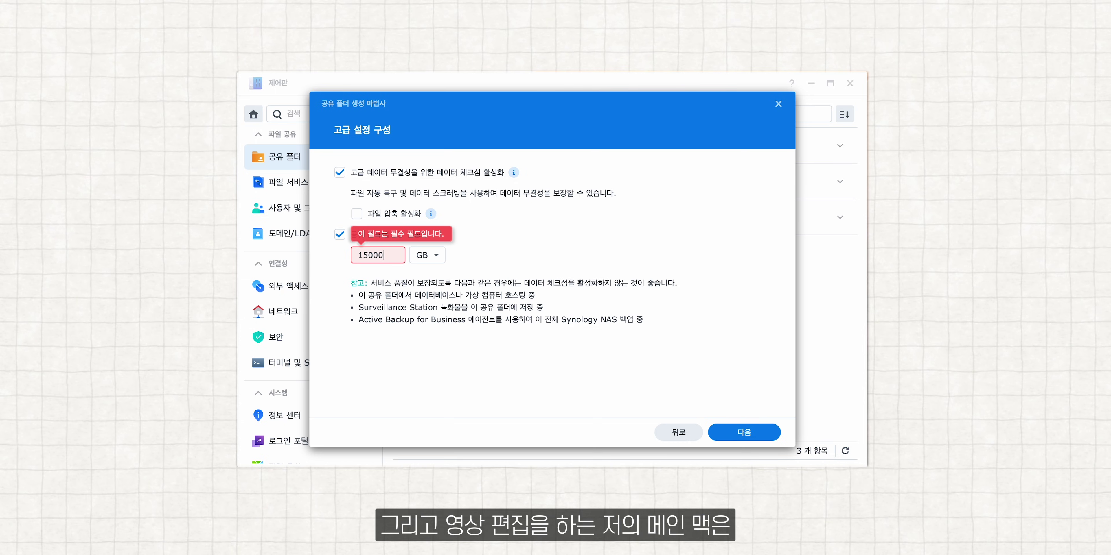
left_click(539, 270)
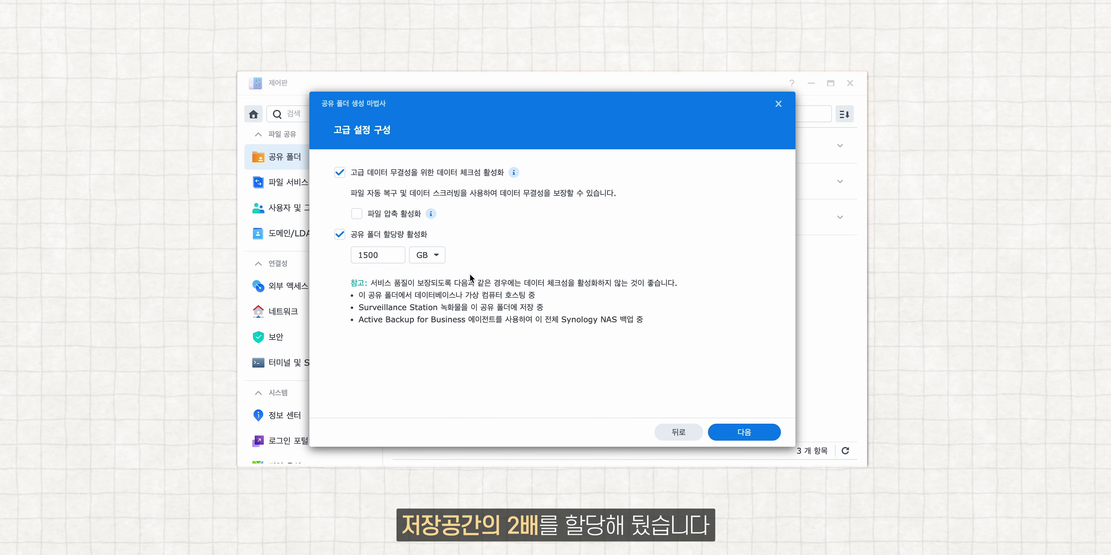
left_click(744, 432)
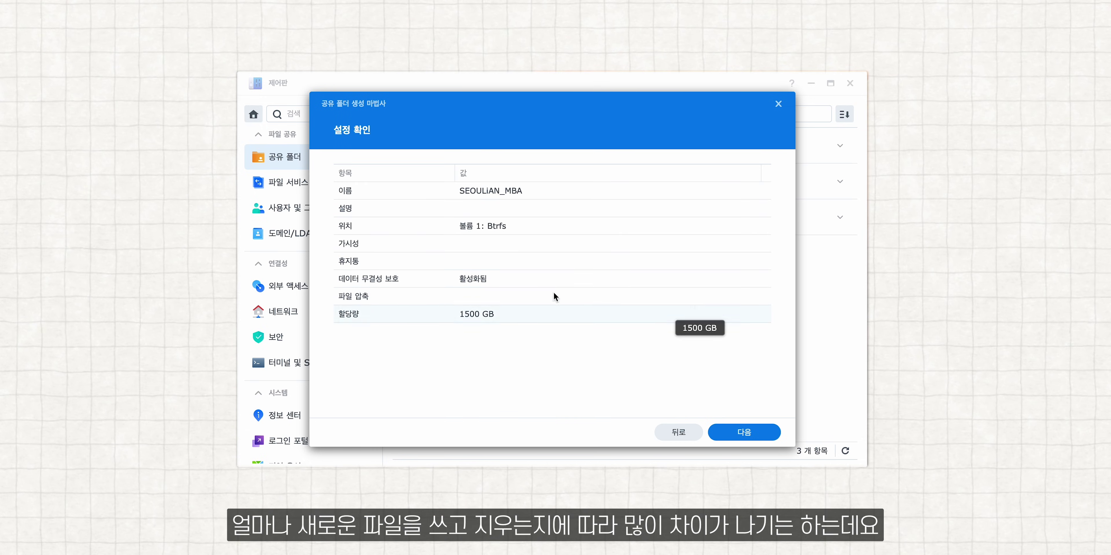
left_click(745, 431)
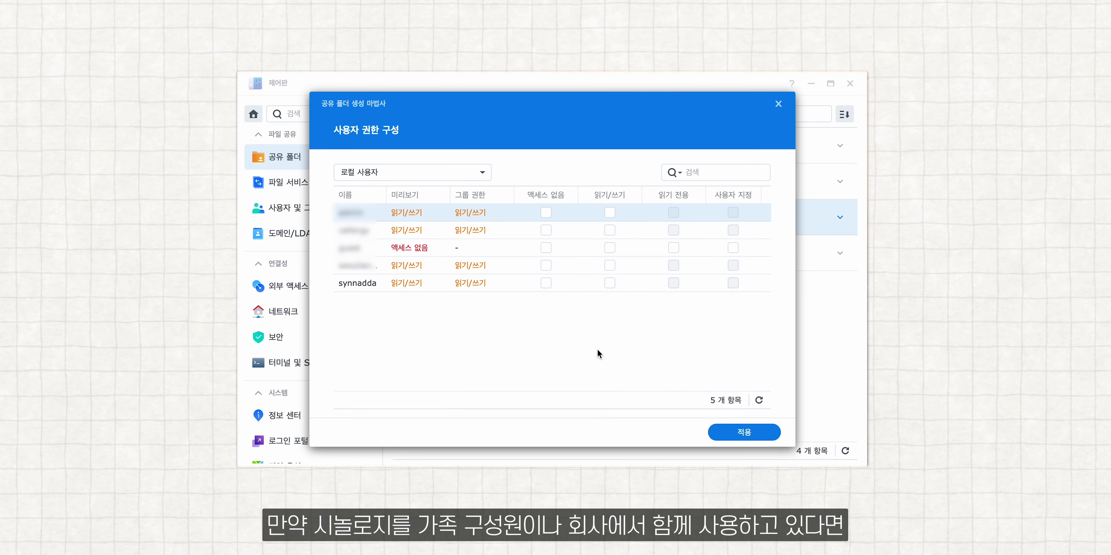
Step: Set the four other local users to no access on the shared folder and give synnadda read/write permission
left_click(549, 212)
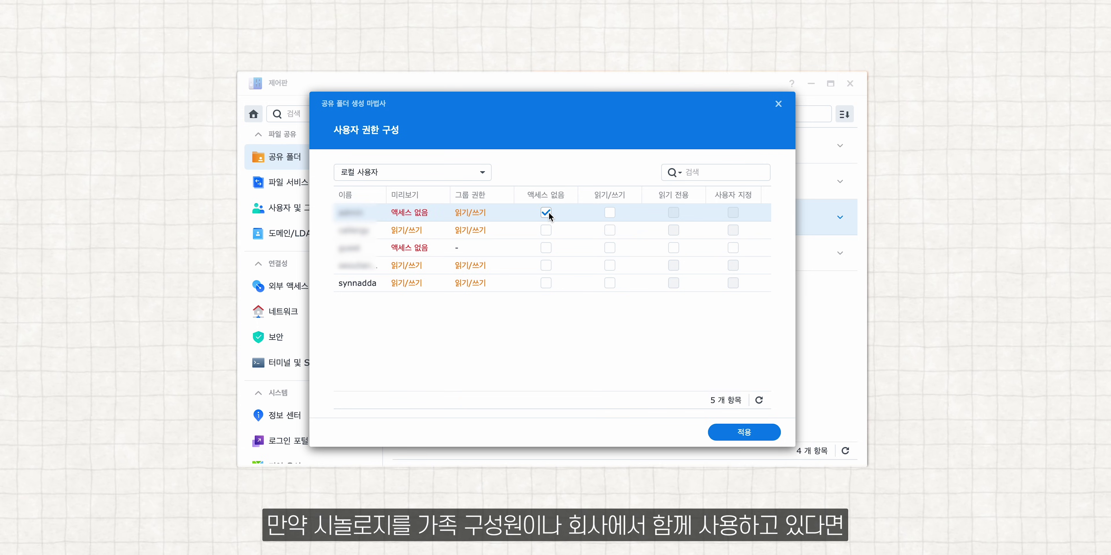
left_click(550, 231)
left_click(547, 249)
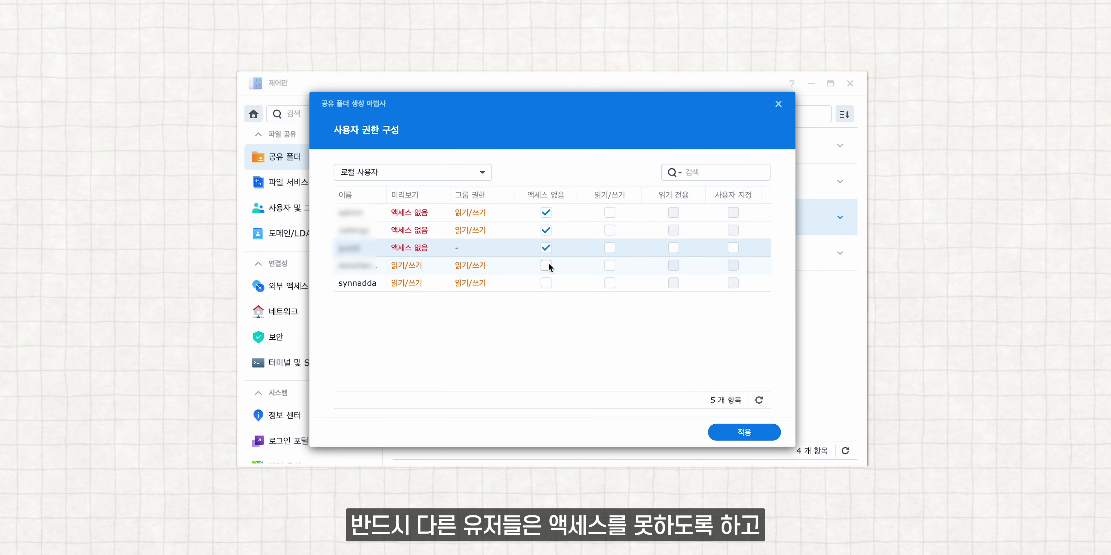
left_click(548, 263)
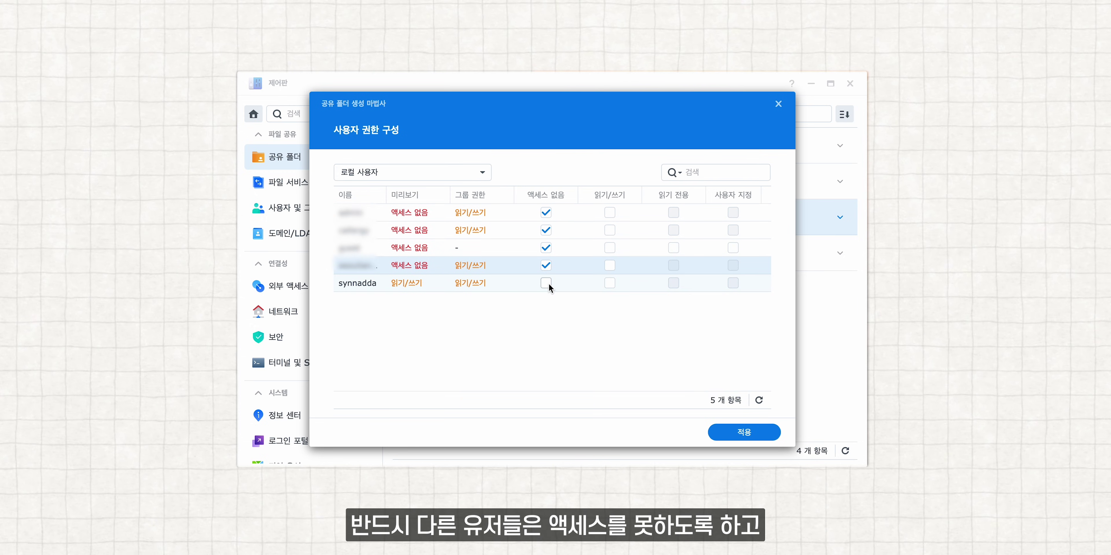
left_click(610, 282)
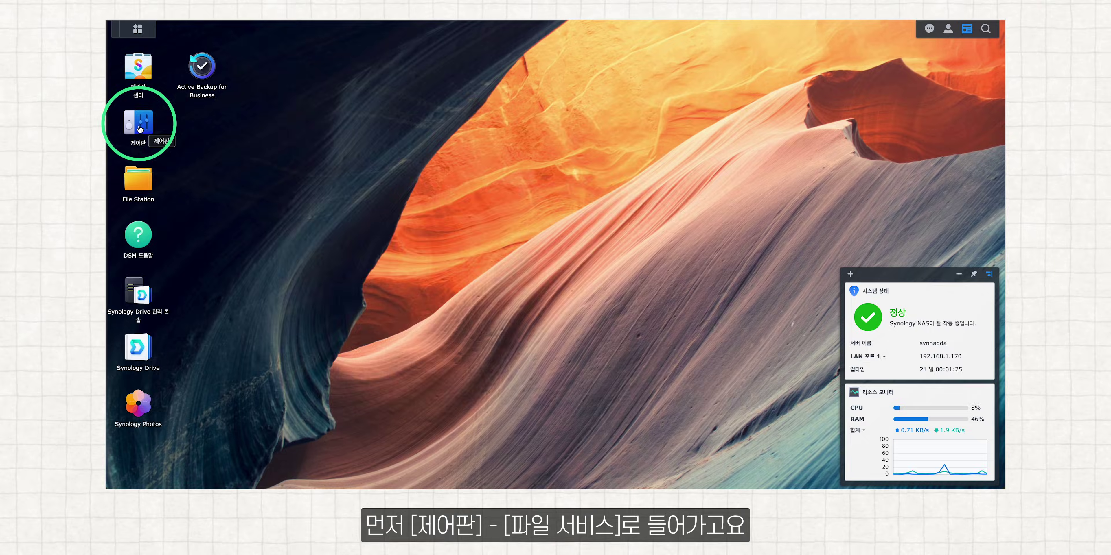
Step: Enable SMB durable handles in the advanced SMB settings of the file services and save, accepting the service restart
left_click(139, 128)
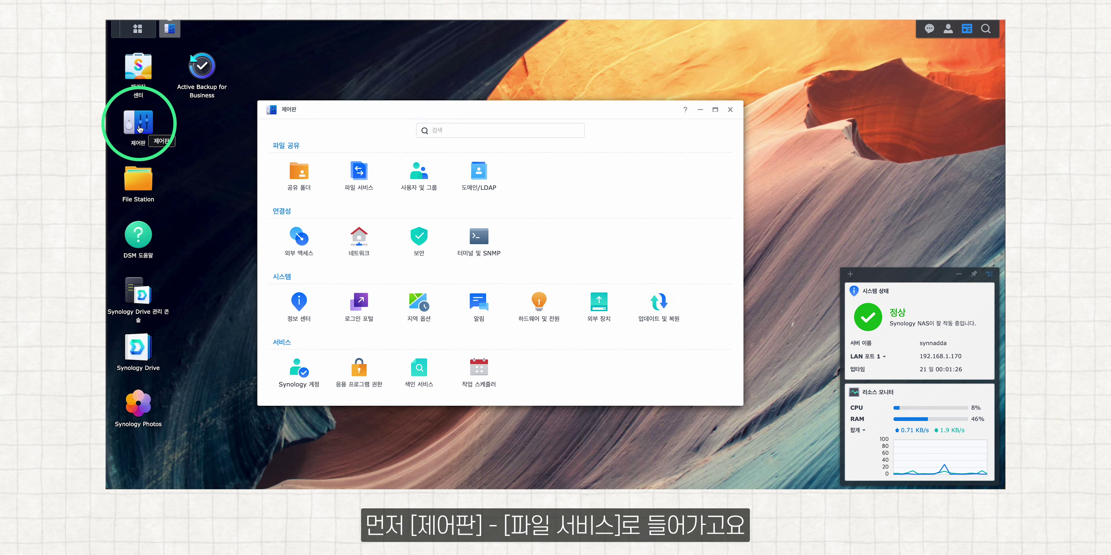
left_click(383, 174)
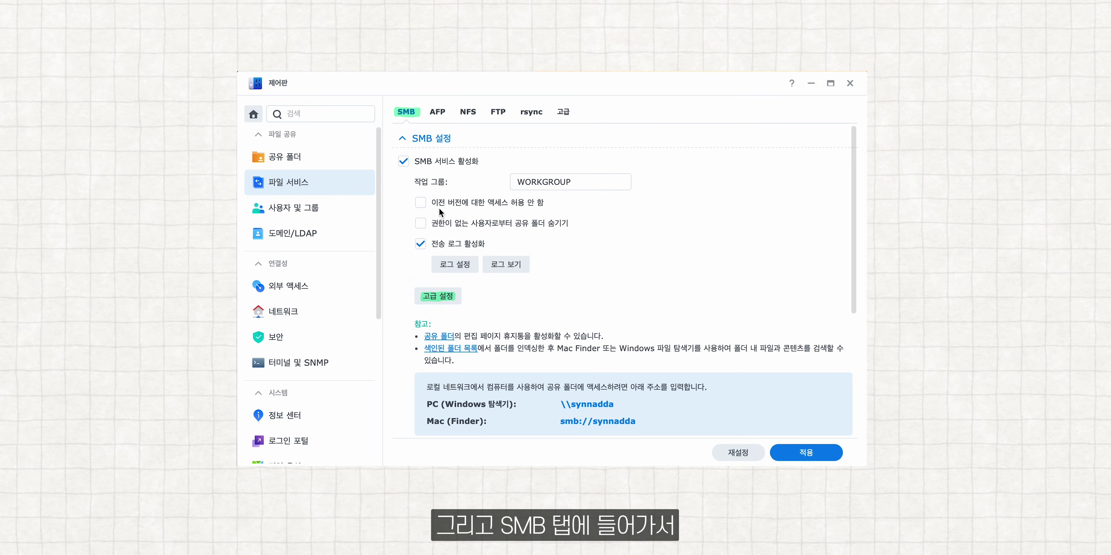
left_click(439, 297)
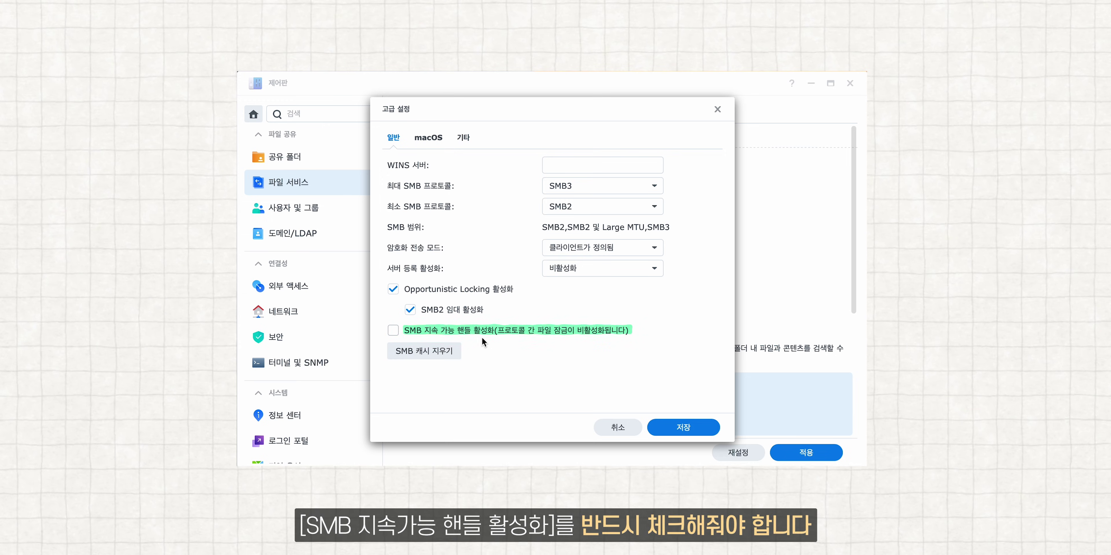
left_click(393, 331)
left_click(684, 432)
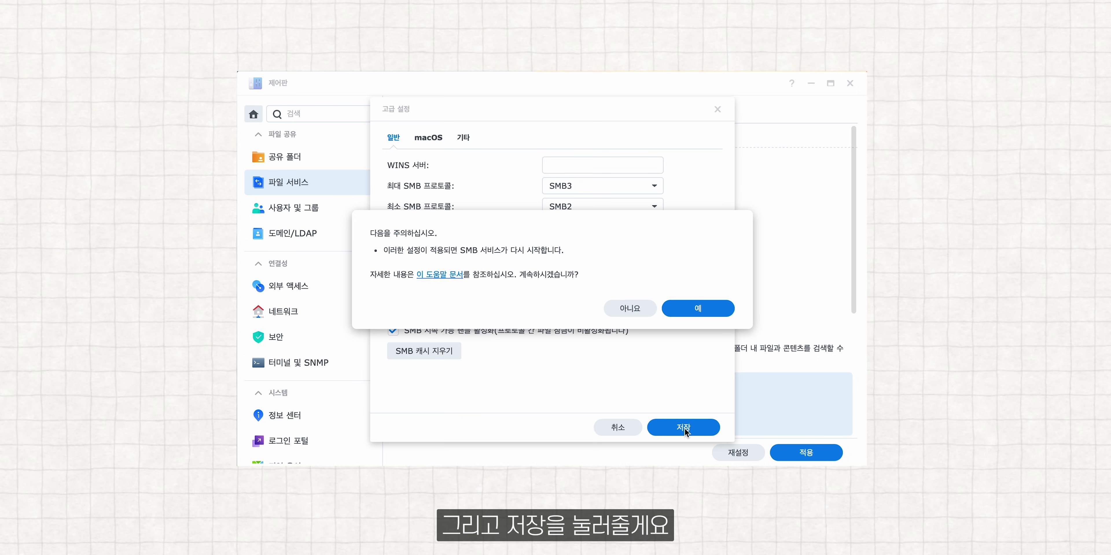
left_click(699, 308)
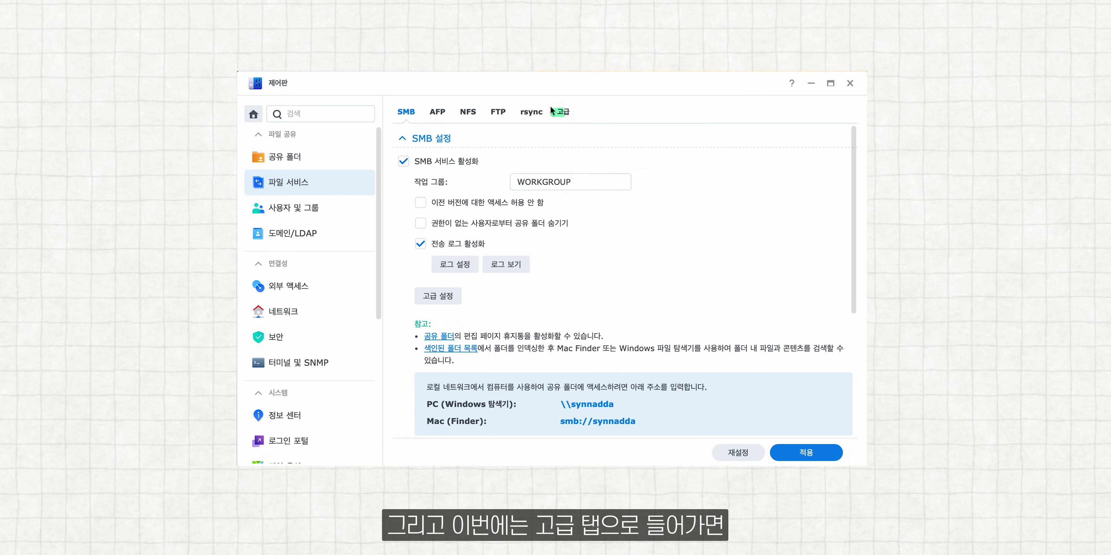
Step: Enable Bonjour Time Machine broadcast via SMB and choose the SEOULiAN_MBA shared folder as a Time Machine folder
left_click(561, 116)
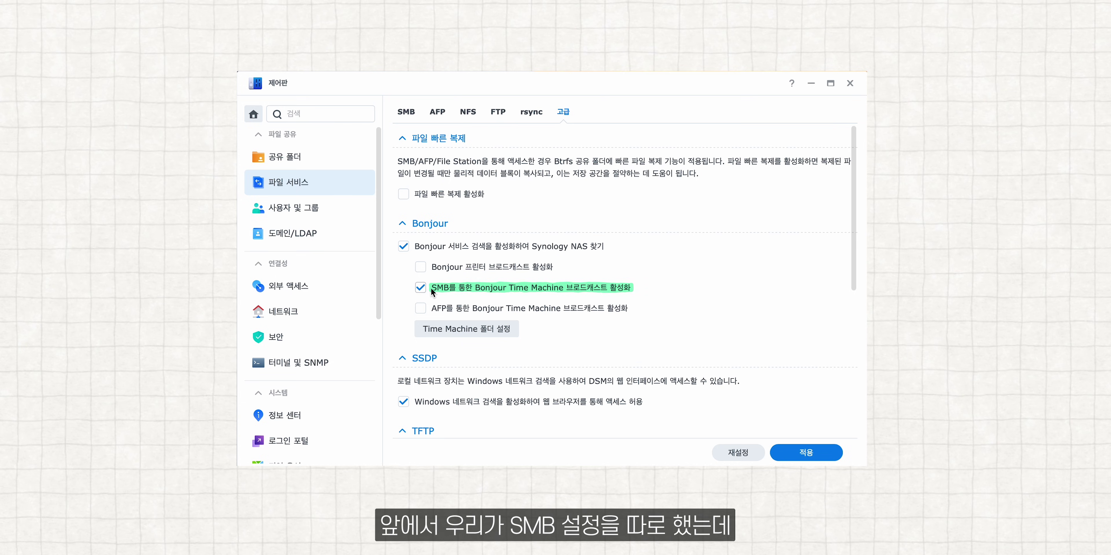
left_click(809, 454)
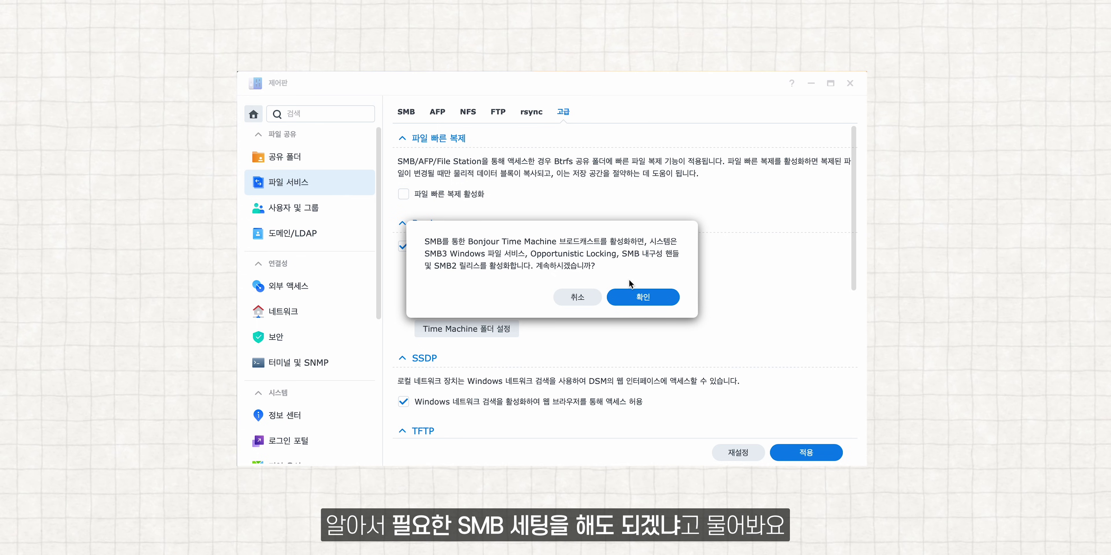
left_click(647, 302)
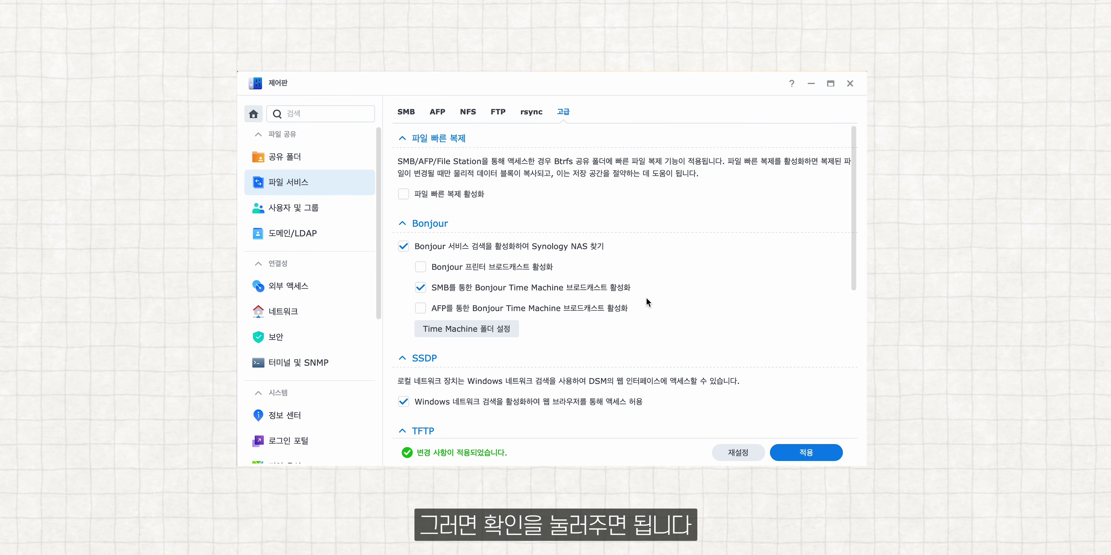
left_click(474, 331)
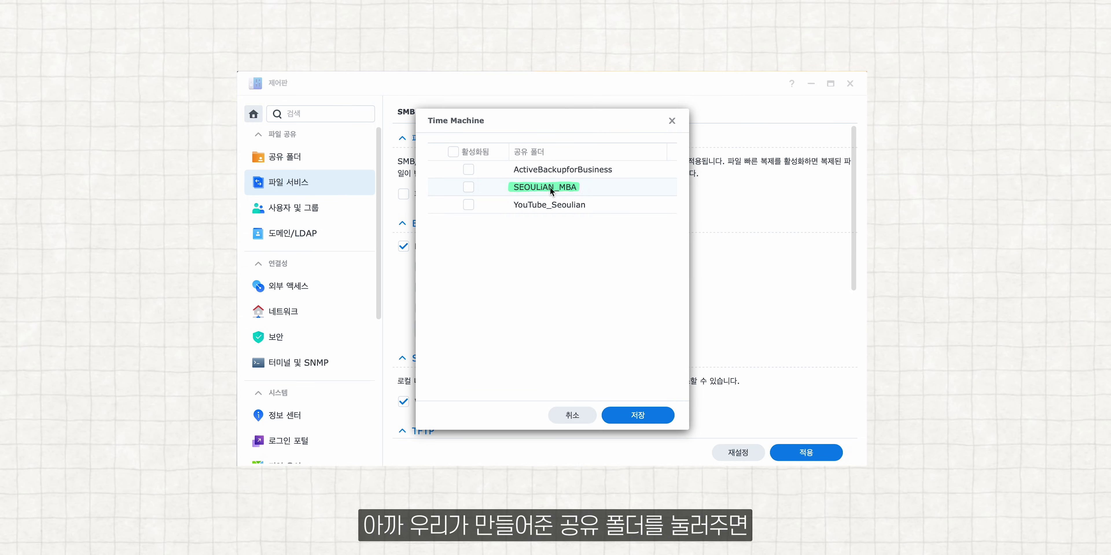
left_click(469, 188)
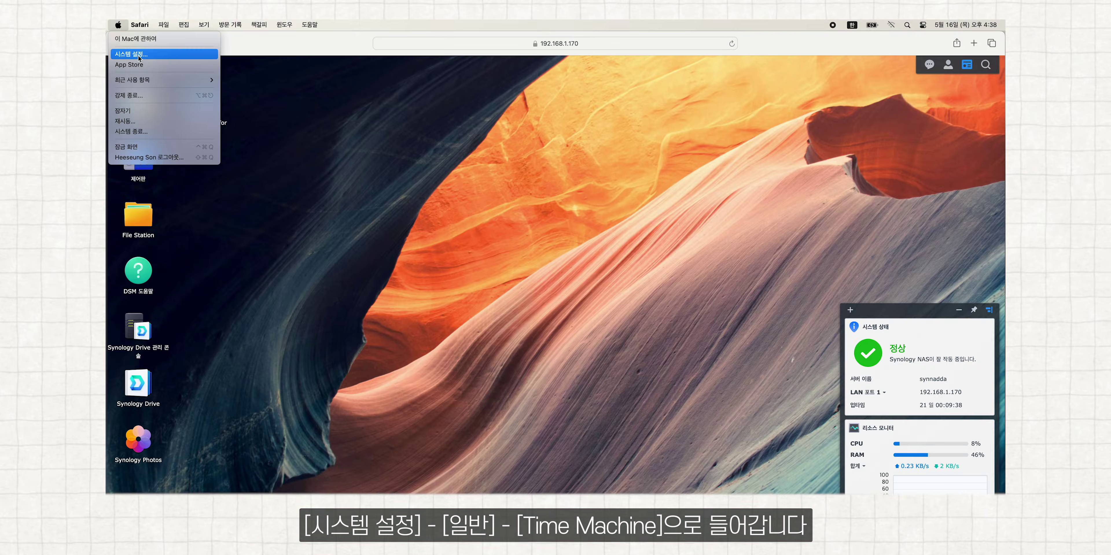
Step: Switch to System Settings, open the Time Machine page under General and start adding a backup disk
left_click(139, 55)
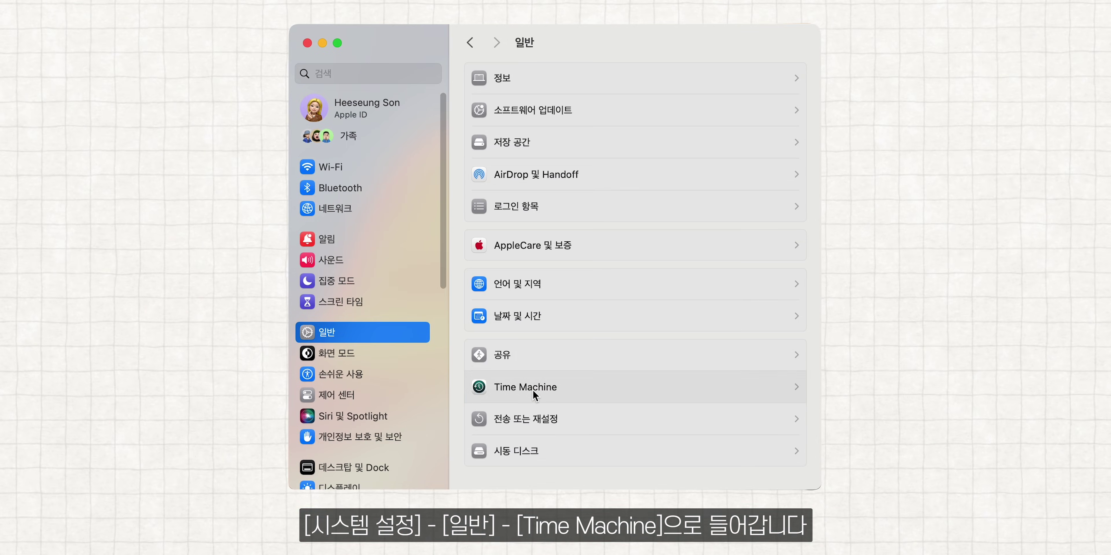
left_click(534, 394)
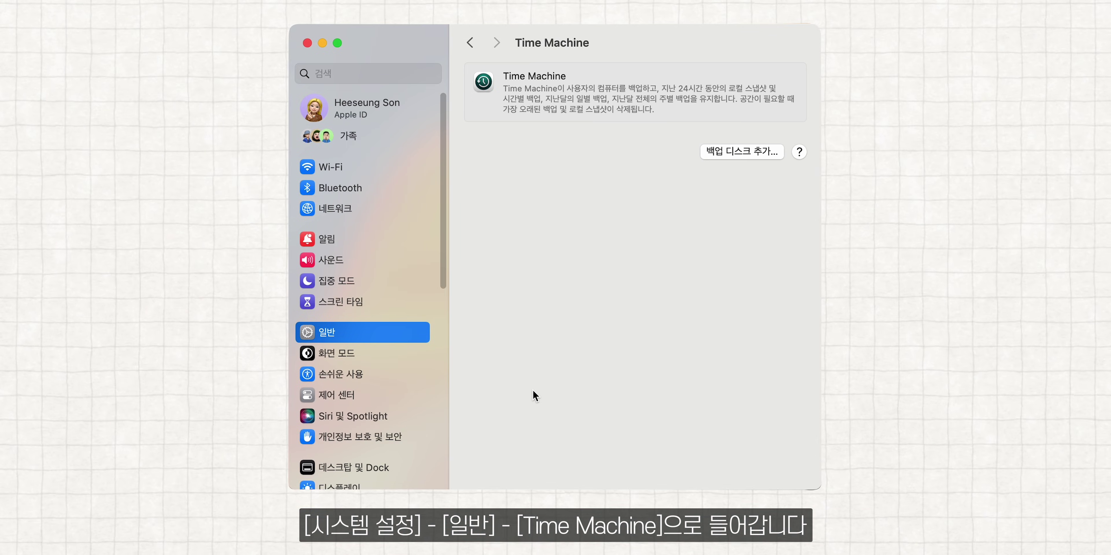
left_click(748, 152)
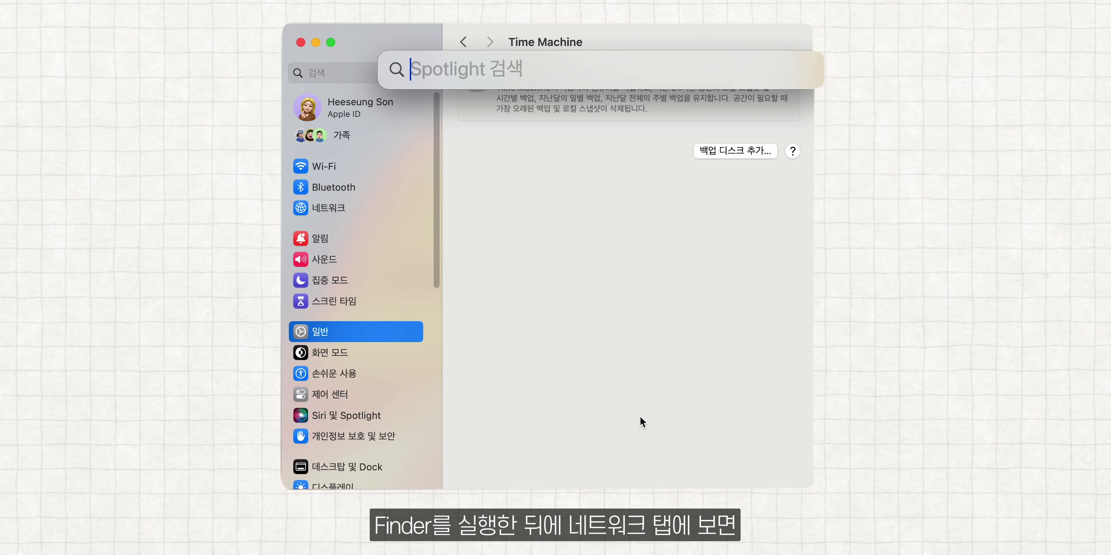
Step: Switch to Finder and show the Network location
type("finder")
key("Return")
left_click(255, 416)
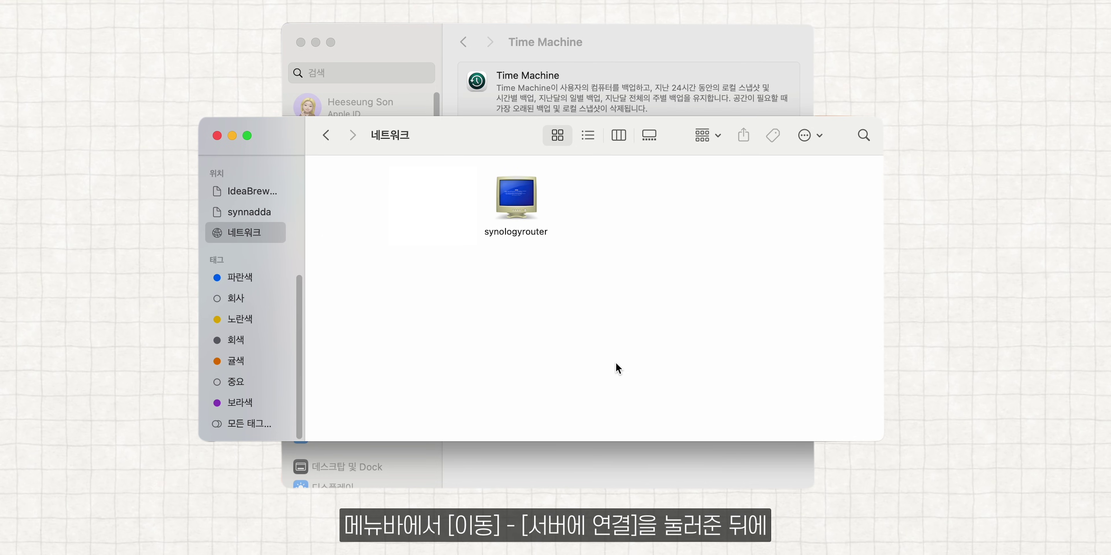
Step: Connect to the server smb://192.168.1.170 and mount the SEOULiAN_MBA volume
left_click(189, 8)
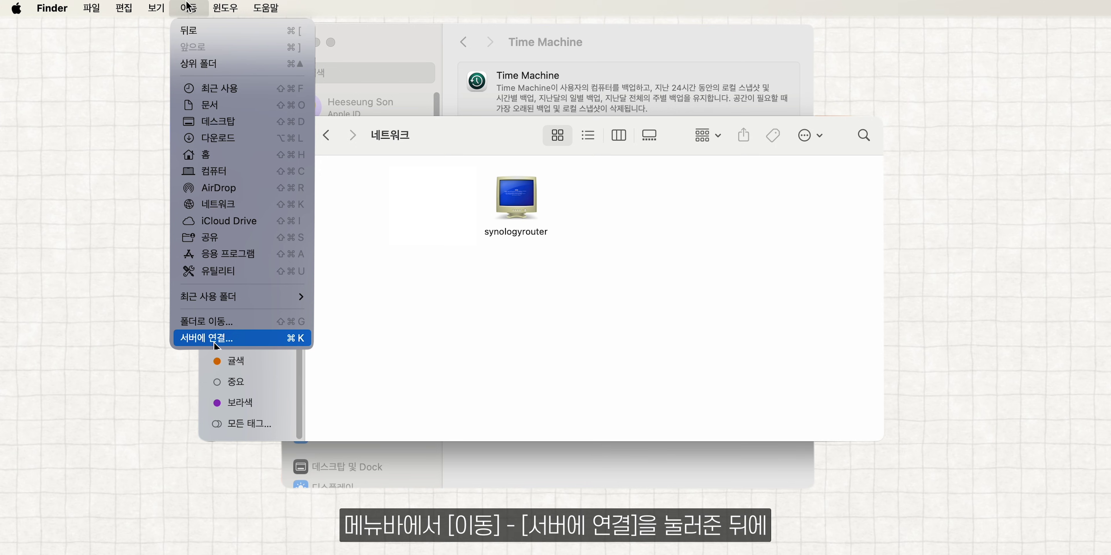
left_click(190, 338)
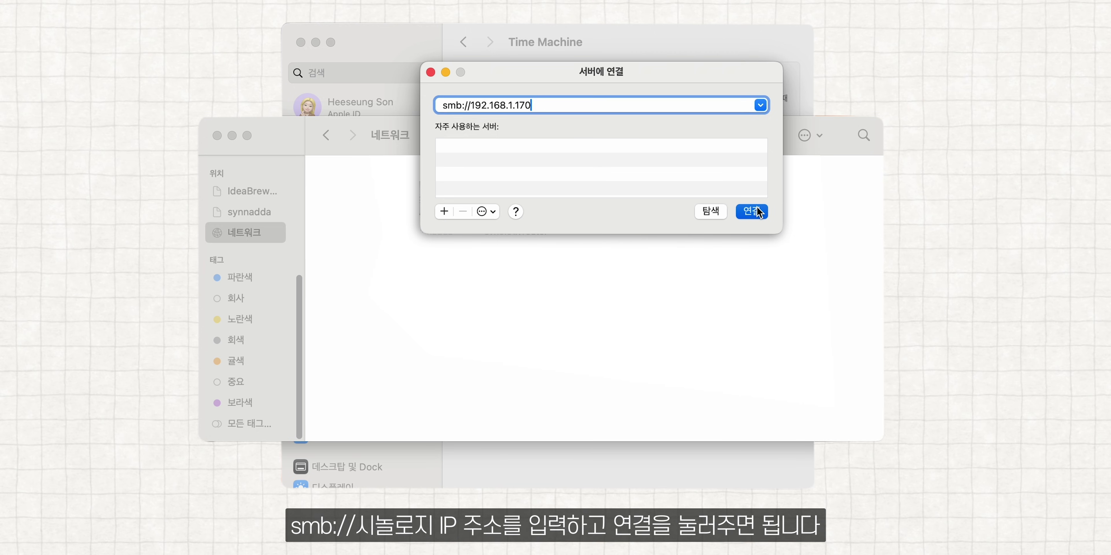
left_click(753, 211)
left_click(643, 205)
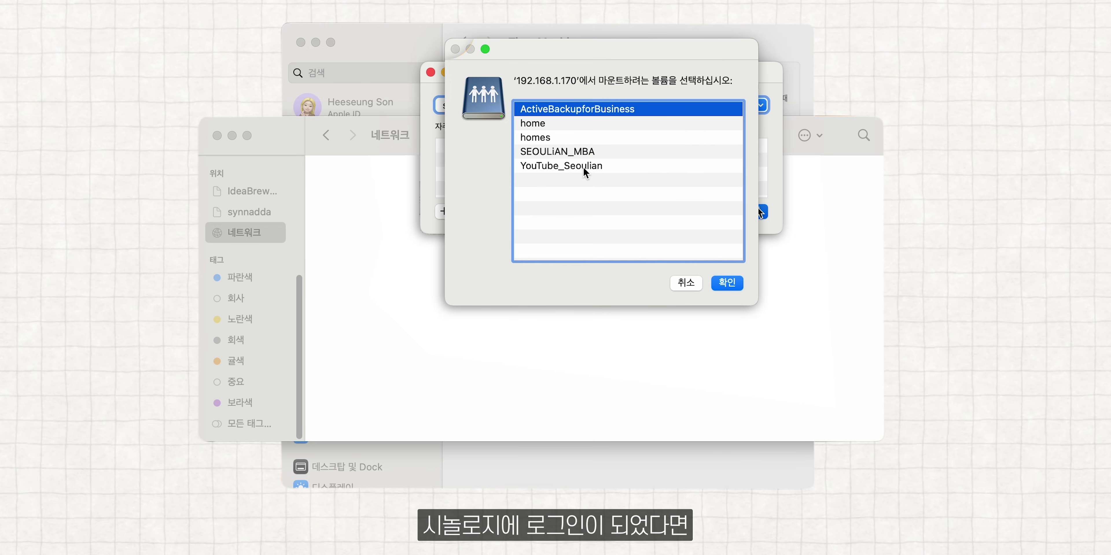
left_click(585, 155)
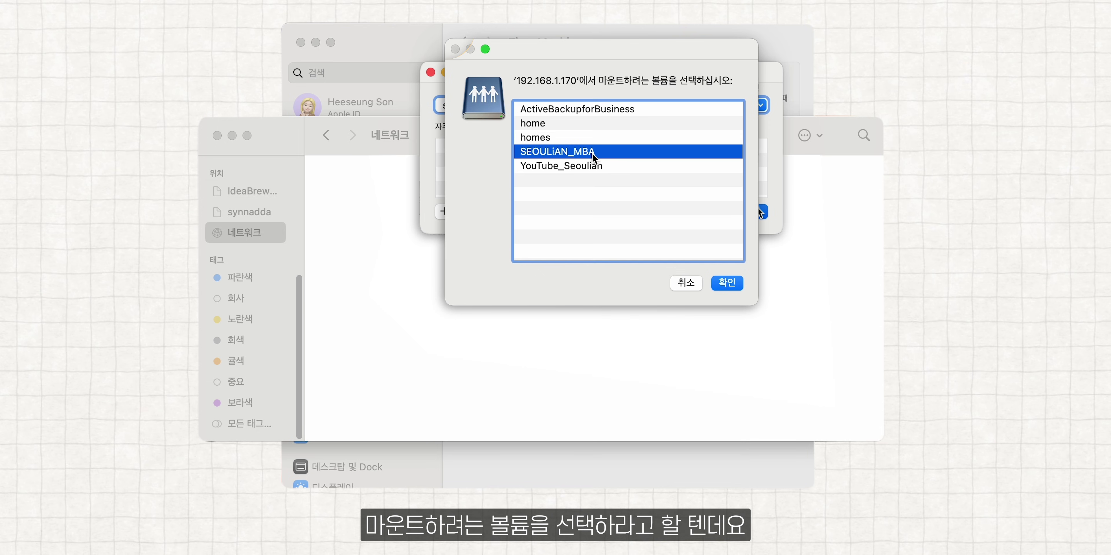
left_click(728, 284)
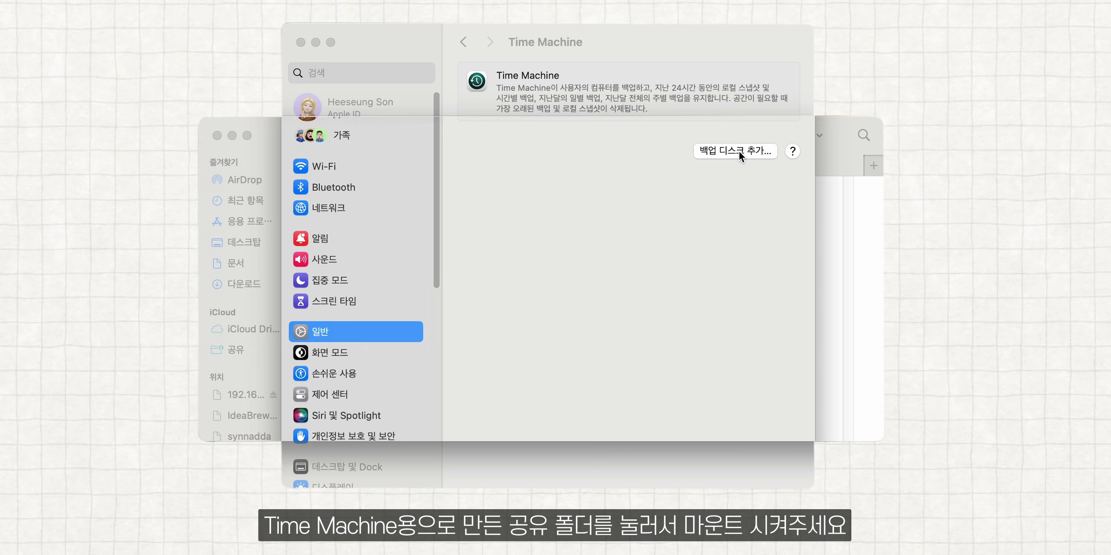
Step: Add SEOULiAN_MBA as a Time Machine backup disk with encryption on, entering and re-entering the new backup password
left_click(739, 151)
left_click(497, 215)
left_click(492, 251)
left_click(491, 220)
left_click(492, 255)
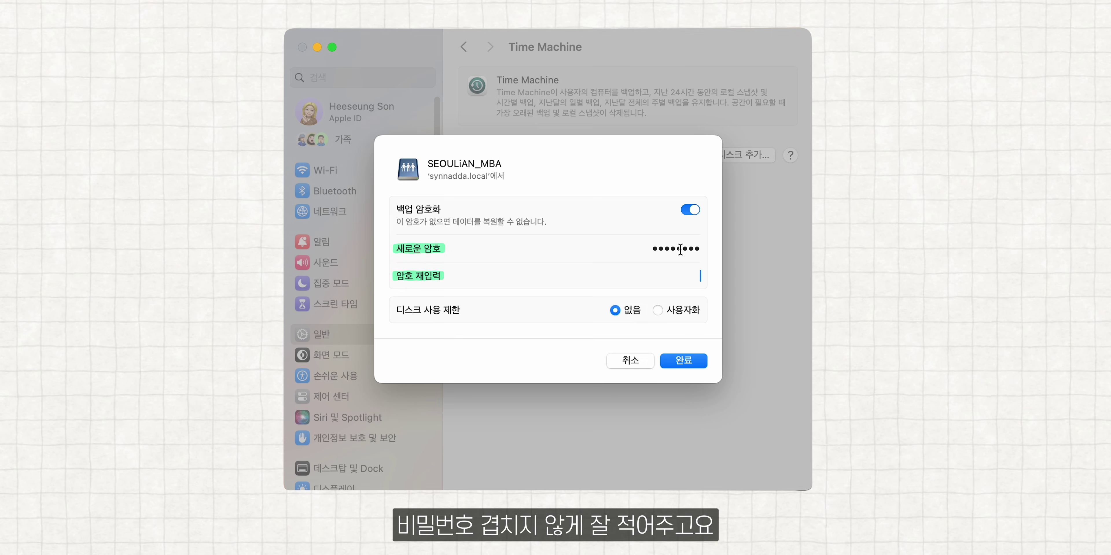
type("••••••••")
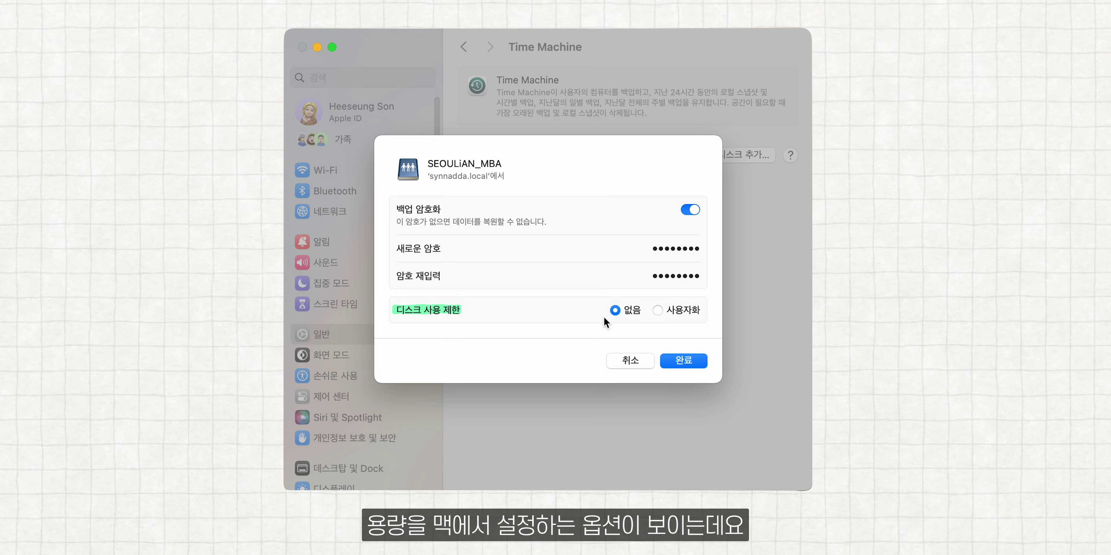
Step: Try the custom disk usage limit, set the limit to none, and finish setting up the backup disk
left_click(657, 310)
mouse_move(686, 334)
left_mouse_down()
mouse_move(628, 327)
mouse_move(697, 328)
left_mouse_up()
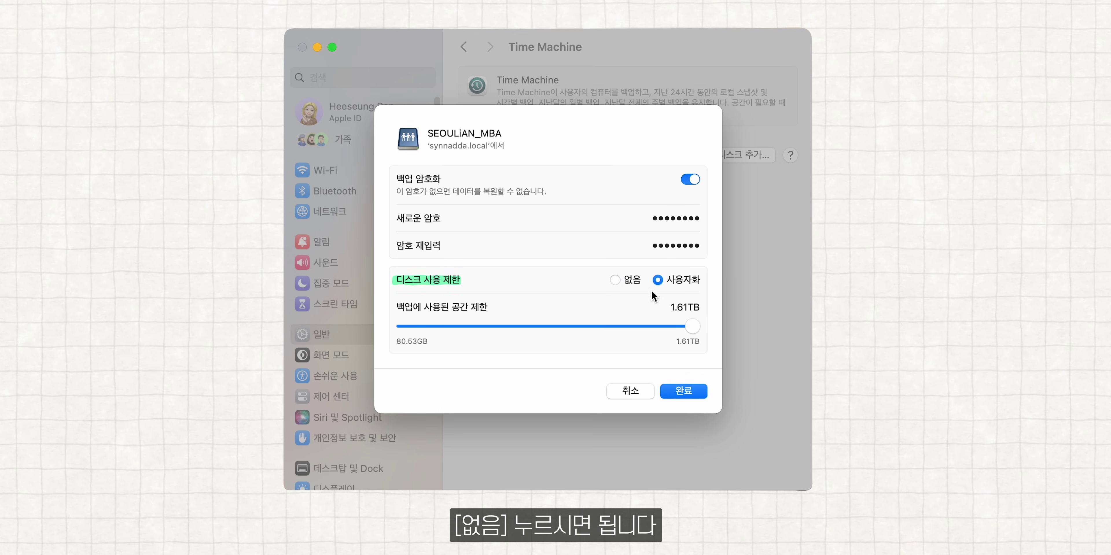
left_click(620, 281)
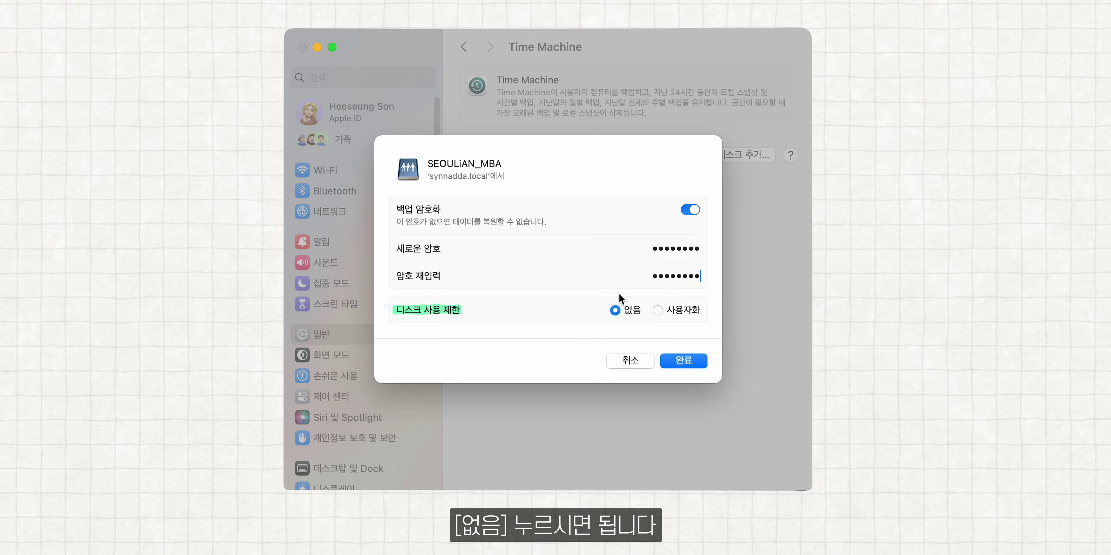
left_click(695, 362)
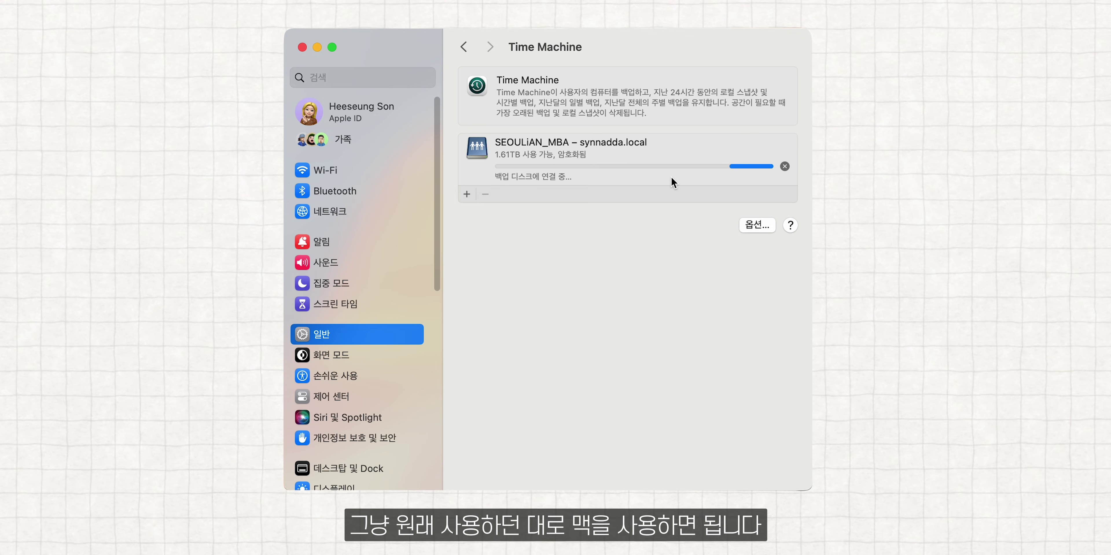
Step: In the Time Machine options, set the backup frequency to automatic every hour and keep backup on battery power enabled
left_click(757, 236)
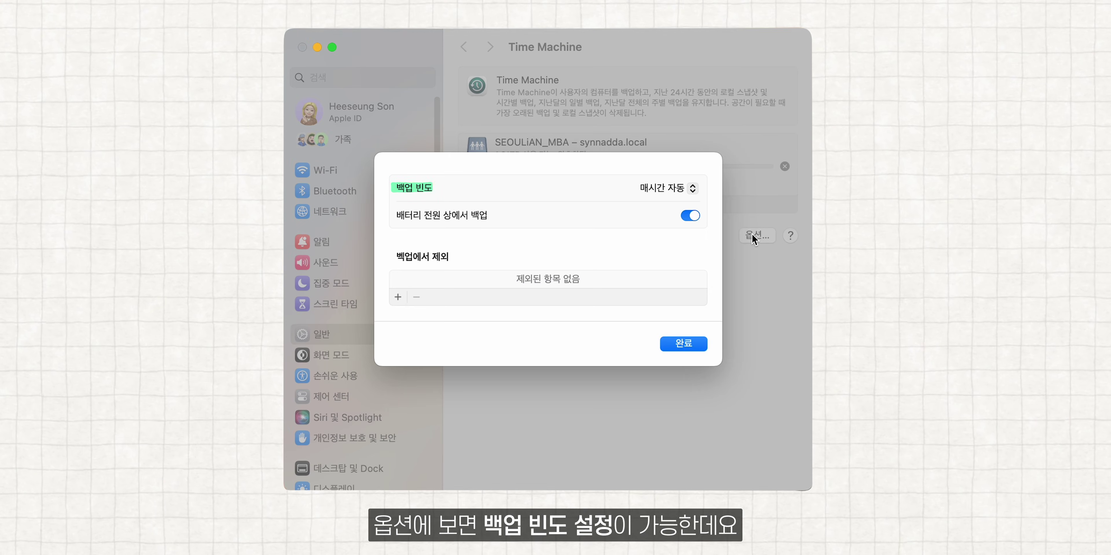
left_click(663, 188)
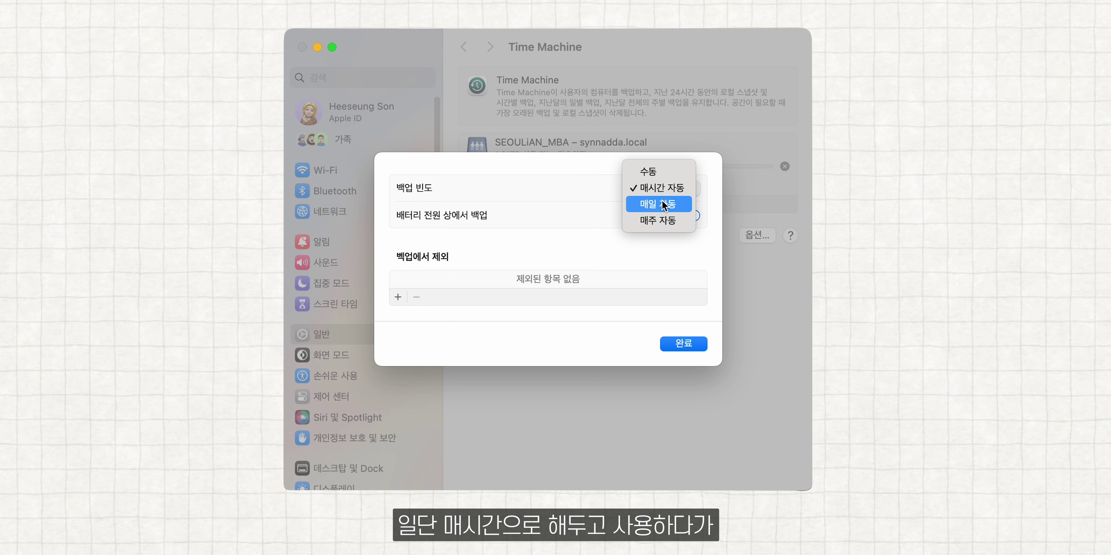
left_click(662, 188)
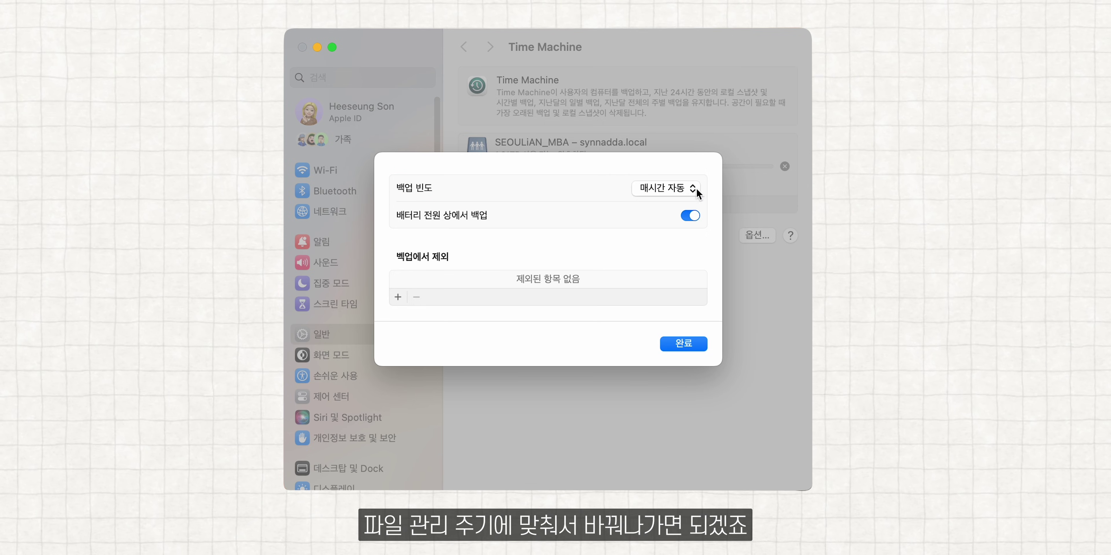
left_click(693, 215)
left_click(692, 216)
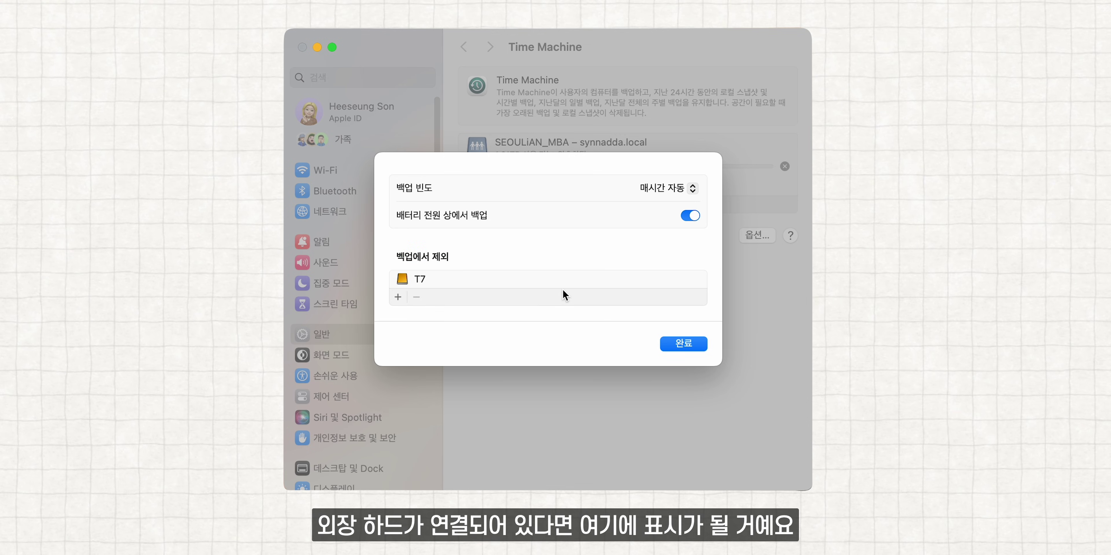
Step: Remove the T7 drive from the backup exclusions and confirm the Time Machine options
left_click(420, 277)
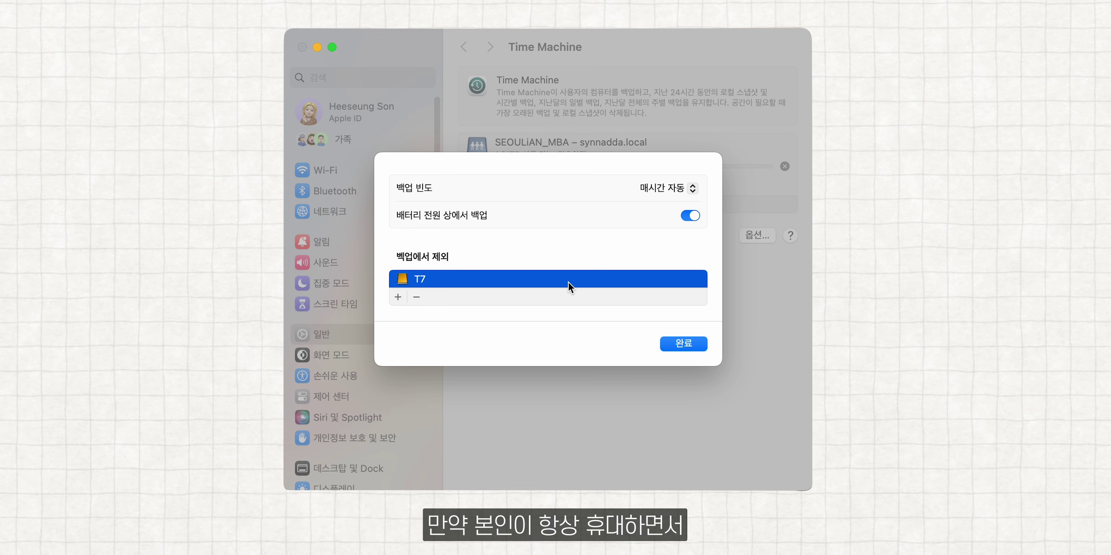
left_click(416, 297)
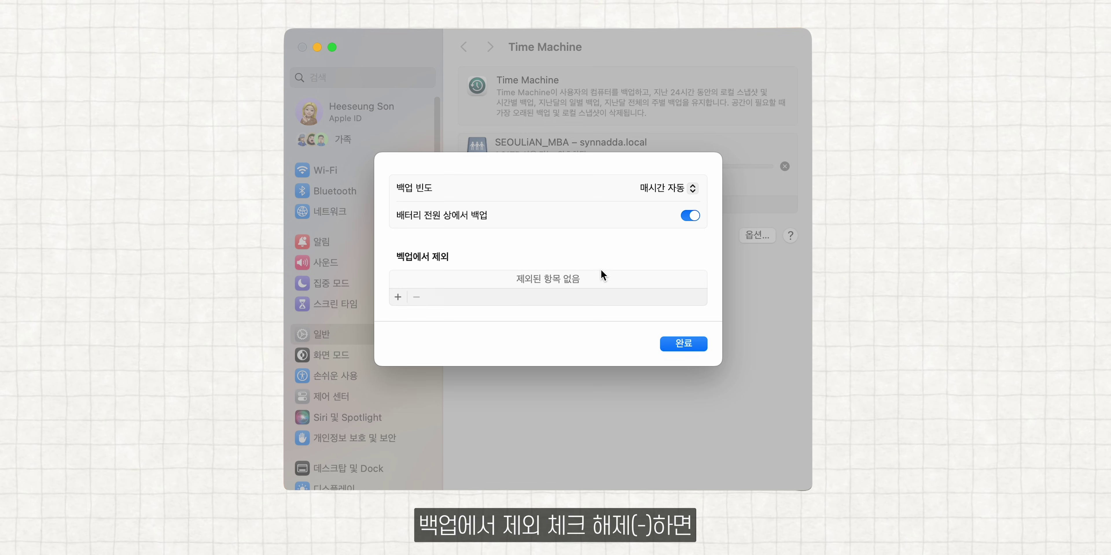
left_click(689, 345)
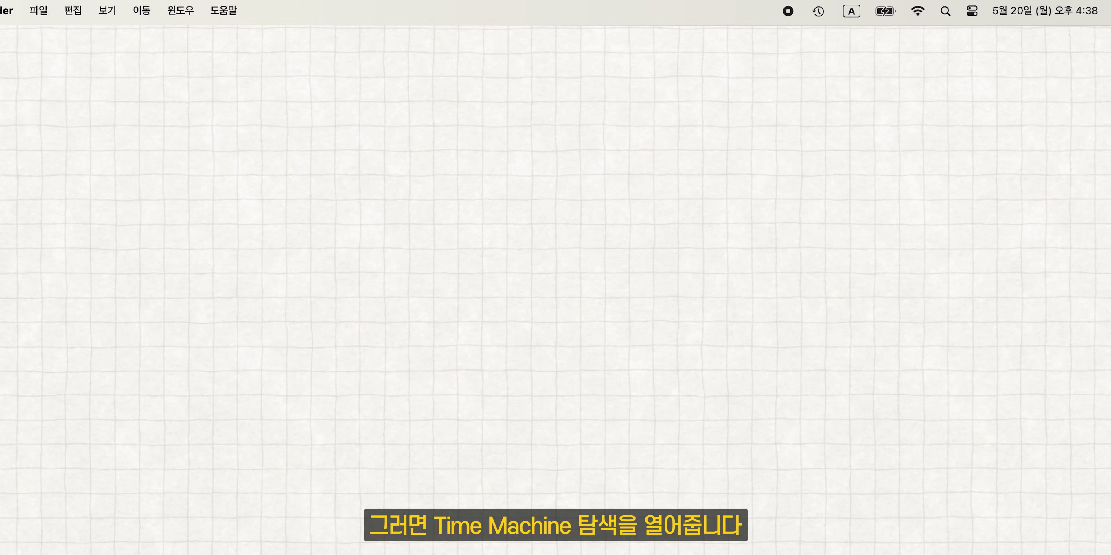
Step: Browse the Time Machine backups and open the Downloads folder version from May 16, 2024, 6:53 PM
left_click(879, 3)
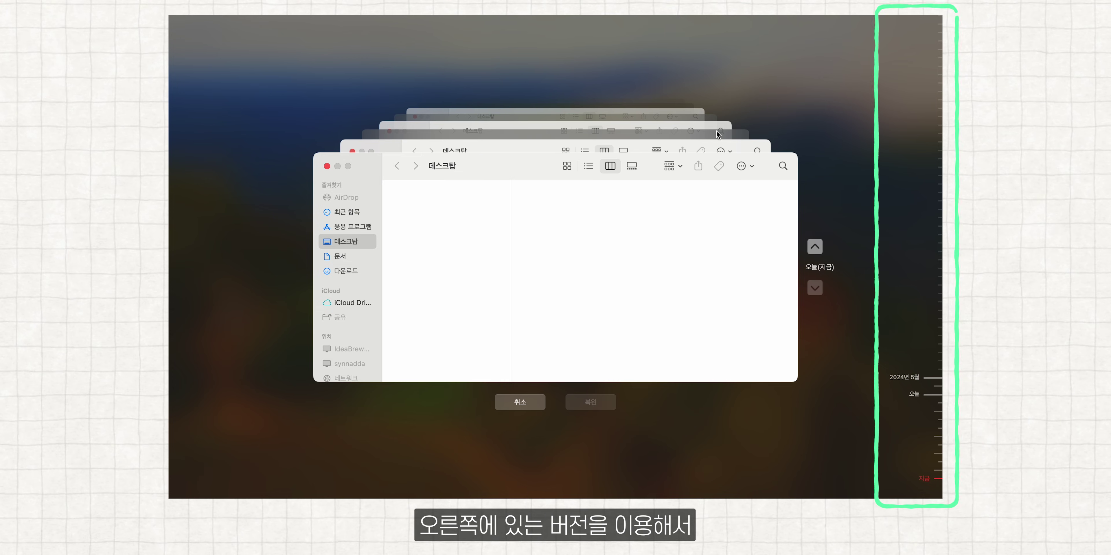
left_click(370, 272)
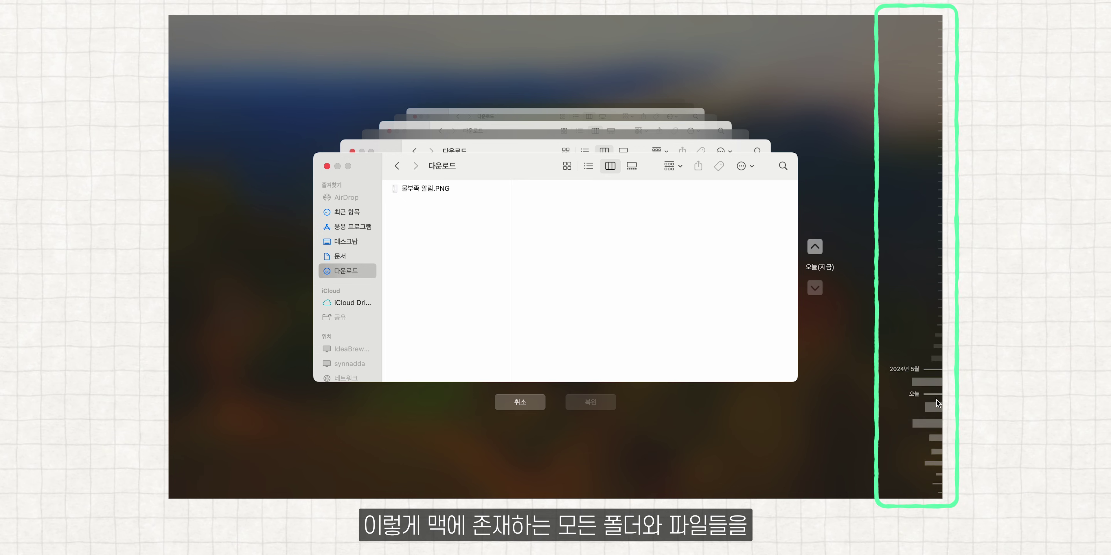
left_click(936, 388)
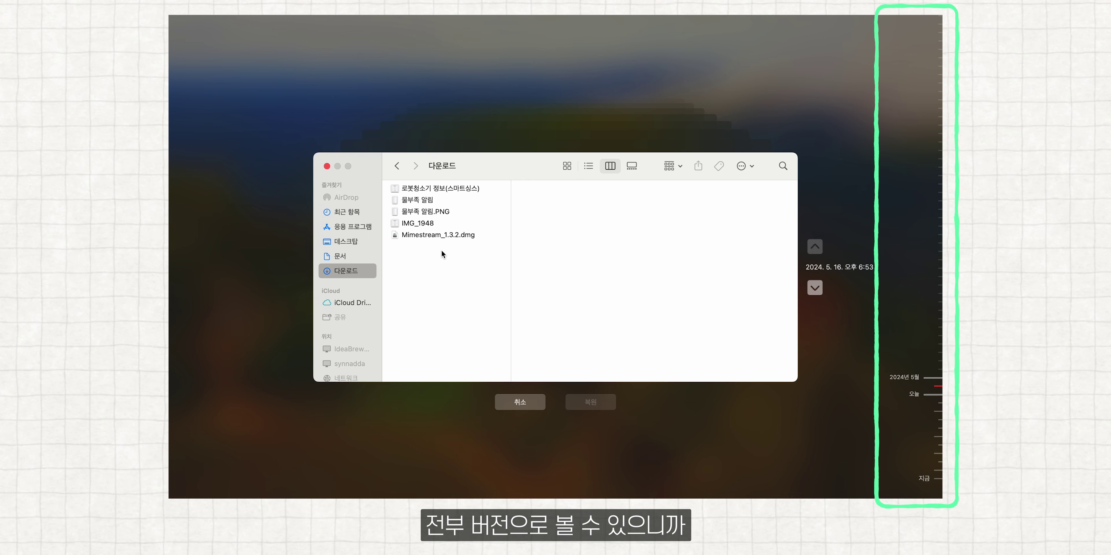
Step: Restore Mimestream_1.3.2.dmg from the backup to the Downloads folder
left_click(455, 236)
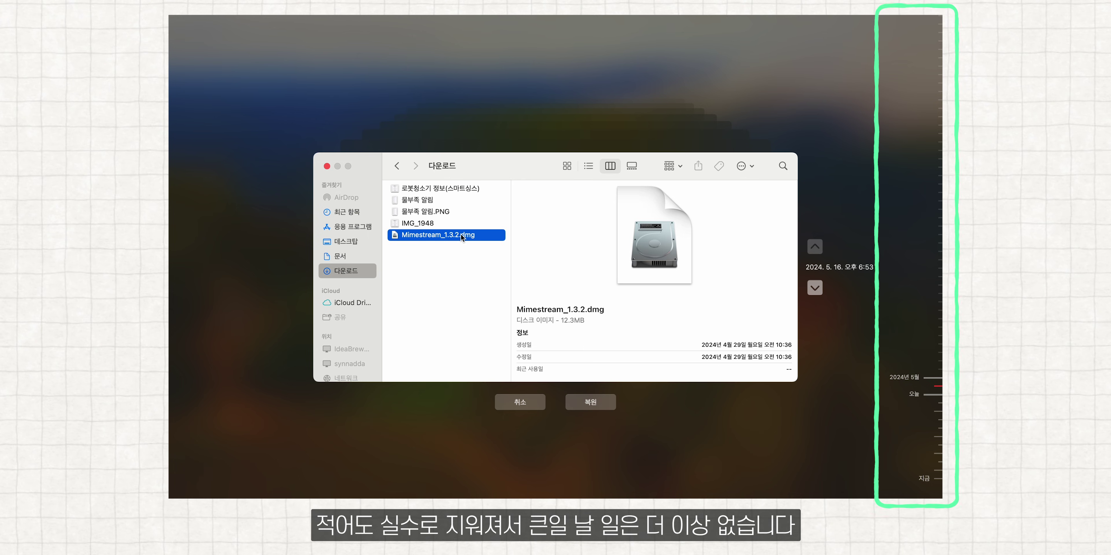
right_click(462, 236)
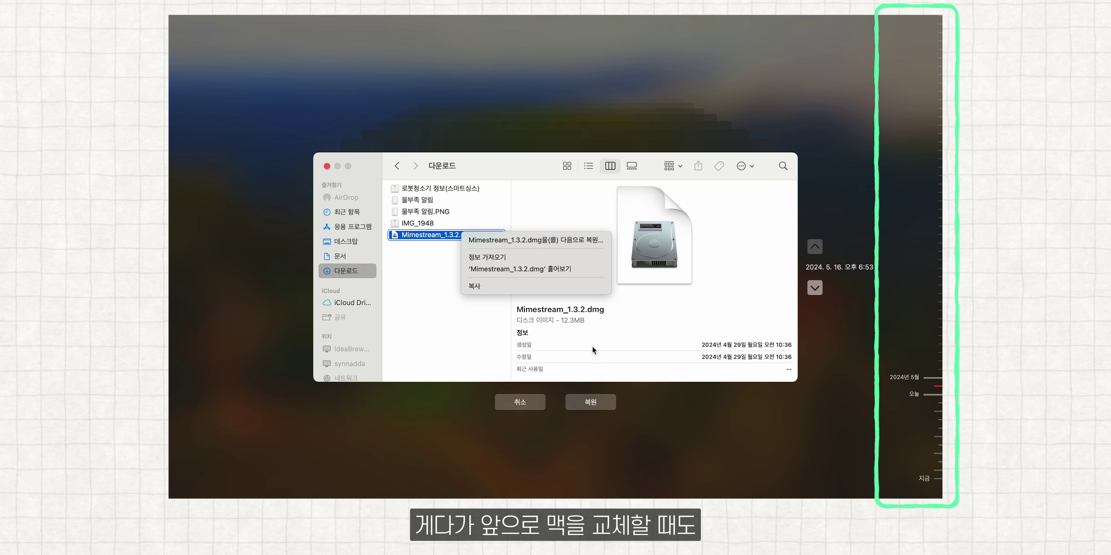
left_click(595, 402)
left_click(596, 400)
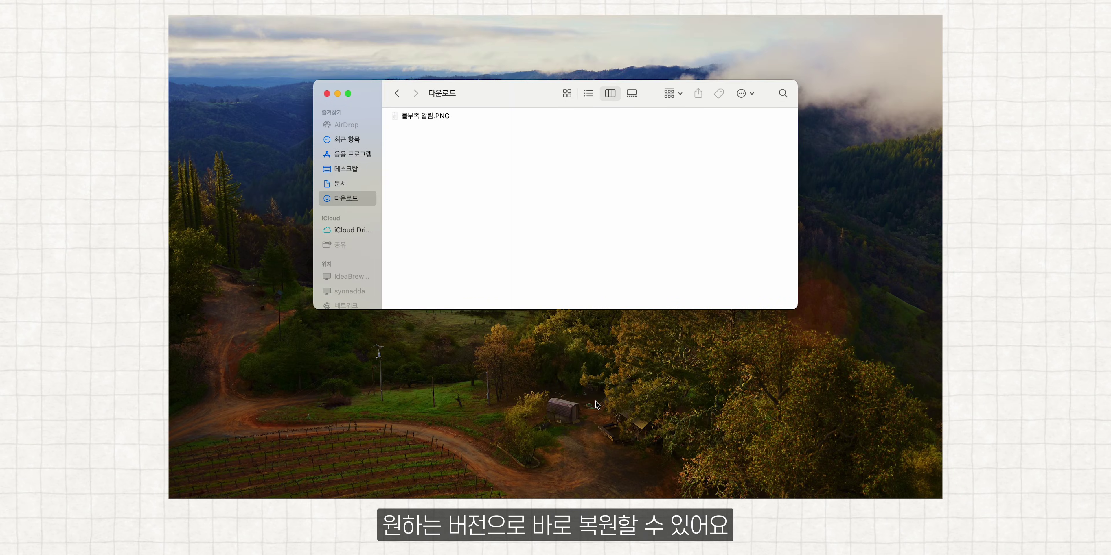
left_click(463, 129)
left_click(453, 146)
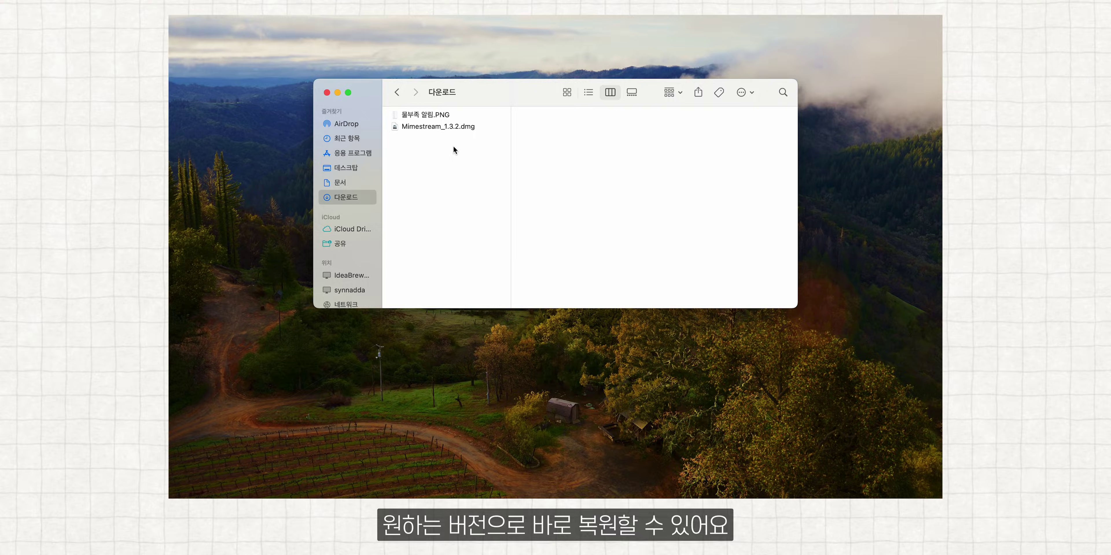